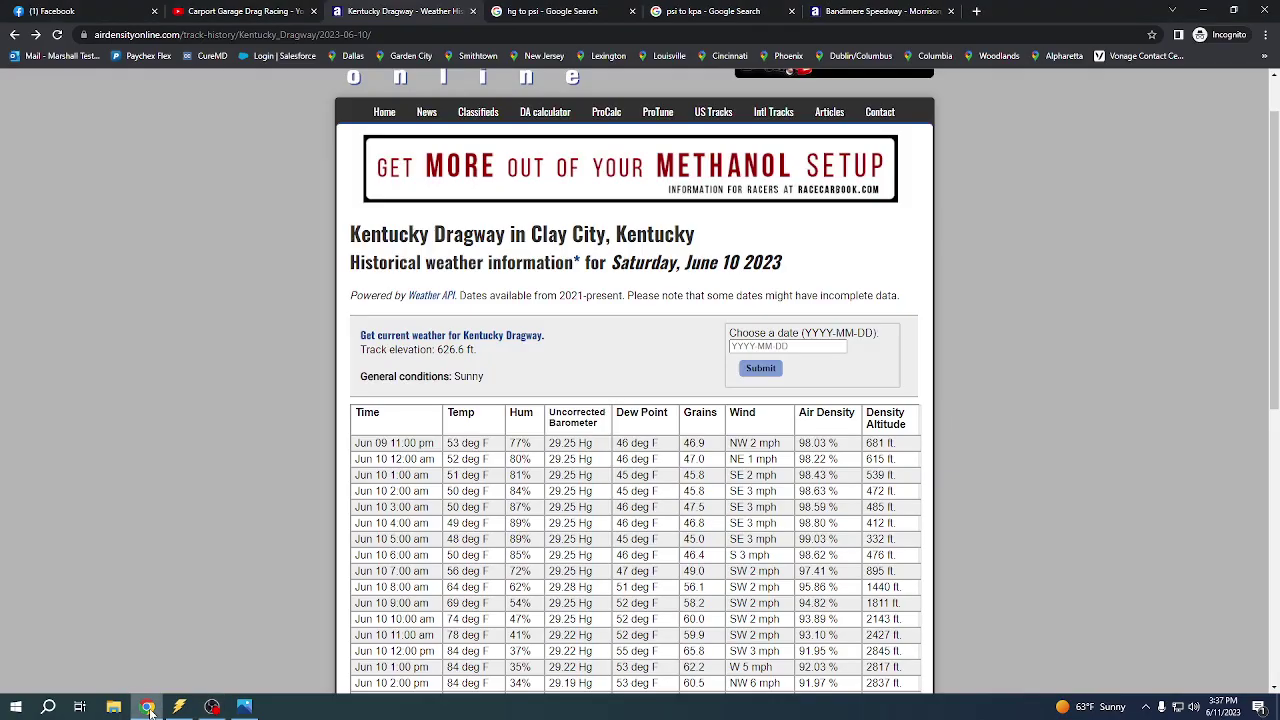
# - Switch to the browser and examine Kentucky Dragway's hourly historical weather table for June 10 2023
pyautogui.click(147, 707)
pyautogui.scroll(-1, 622, 372)
pyautogui.scroll(-3, 643, 346)
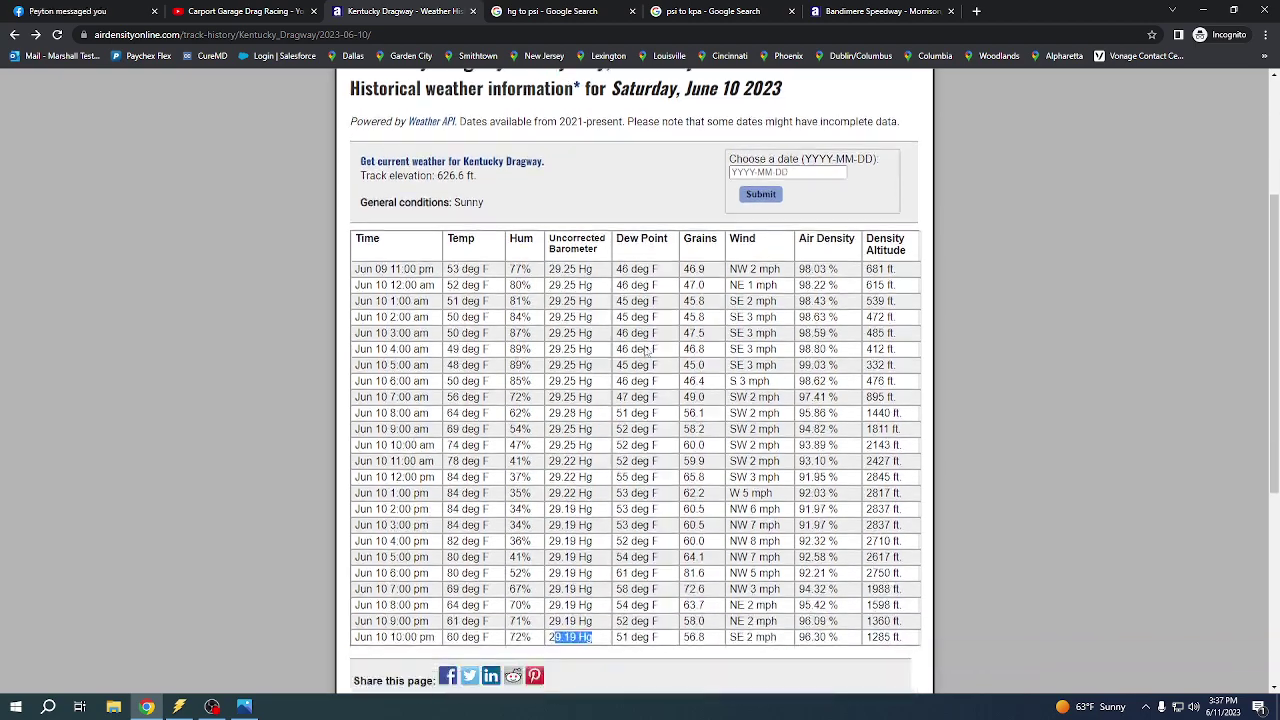
pyautogui.scroll(4, 635, 350)
pyautogui.scroll(-3, 632, 351)
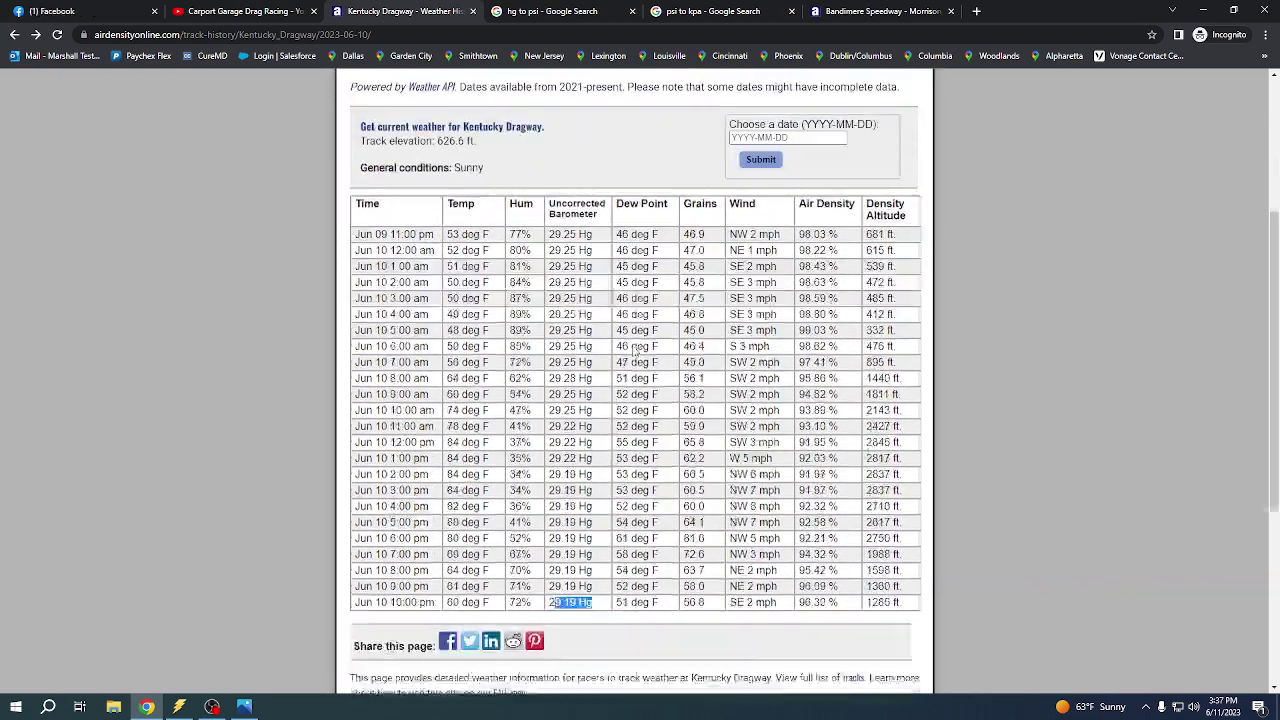
pyautogui.scroll(2, 632, 351)
pyautogui.scroll(-1, 632, 351)
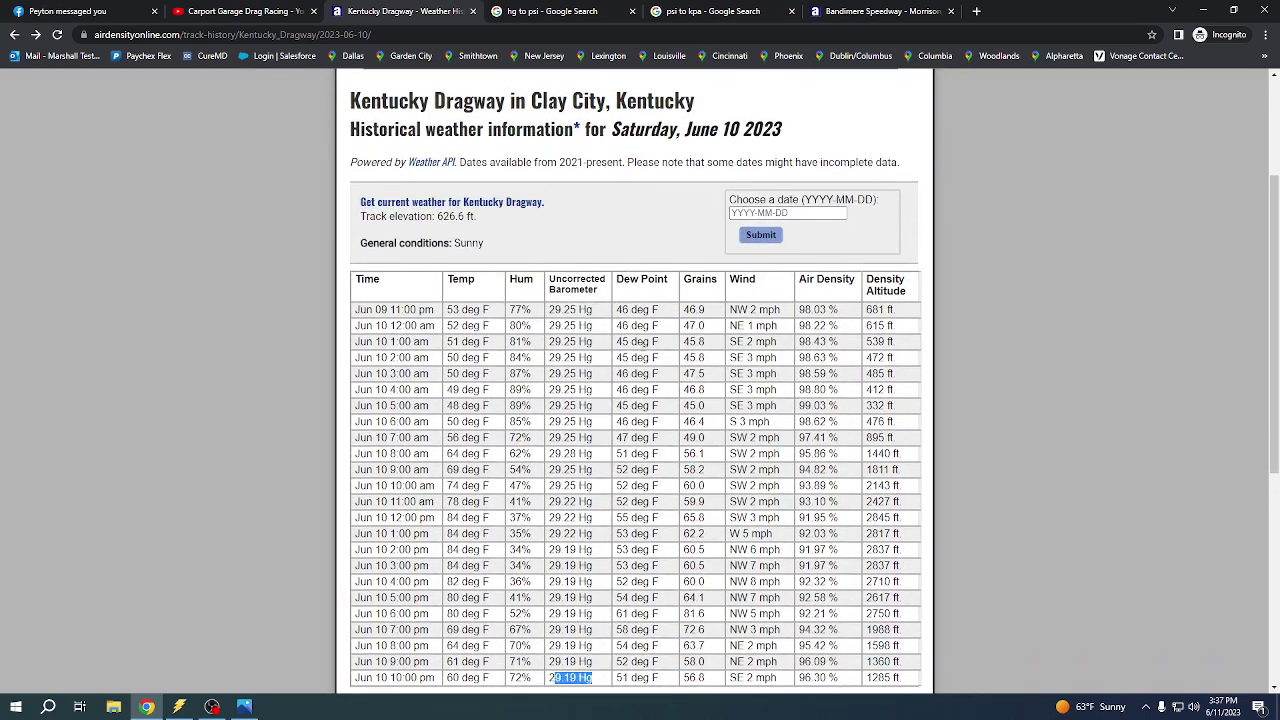
pyautogui.scroll(1, 629, 302)
pyautogui.scroll(-3, 629, 302)
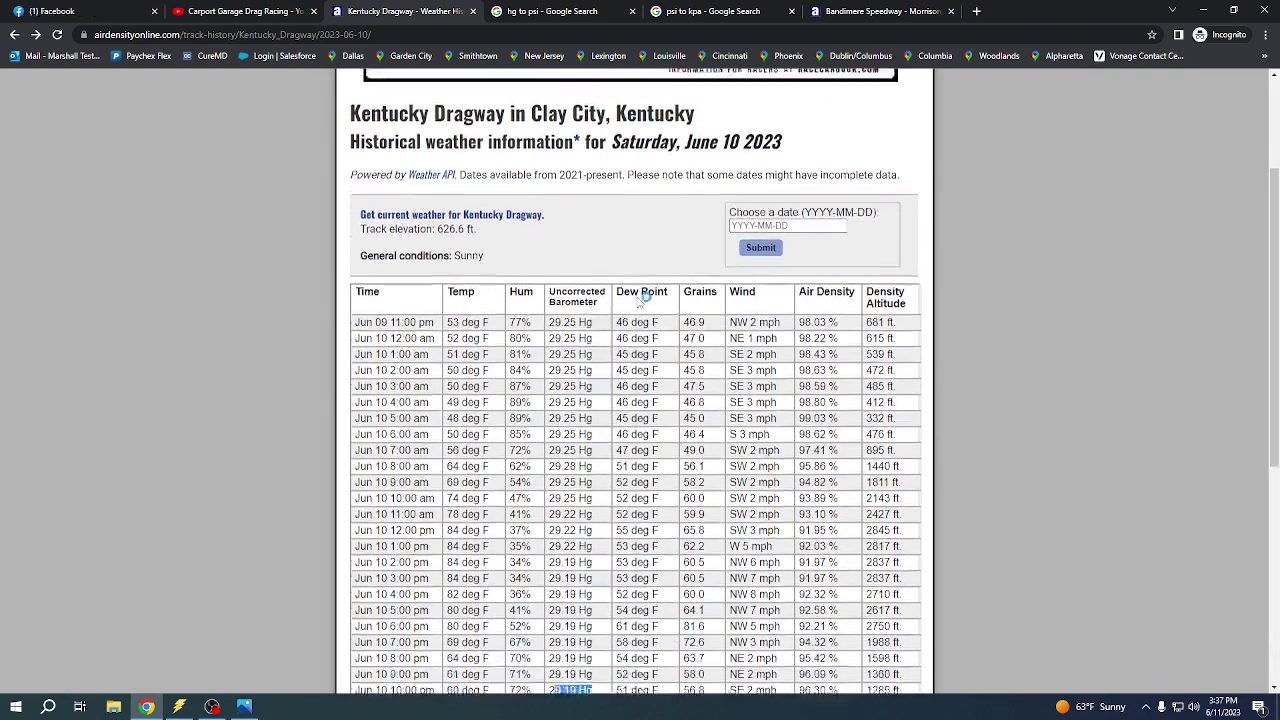
# - Highlight the complete Jun 10 10:00 pm row in the Kentucky Dragway weather table
pyautogui.click(378, 544)
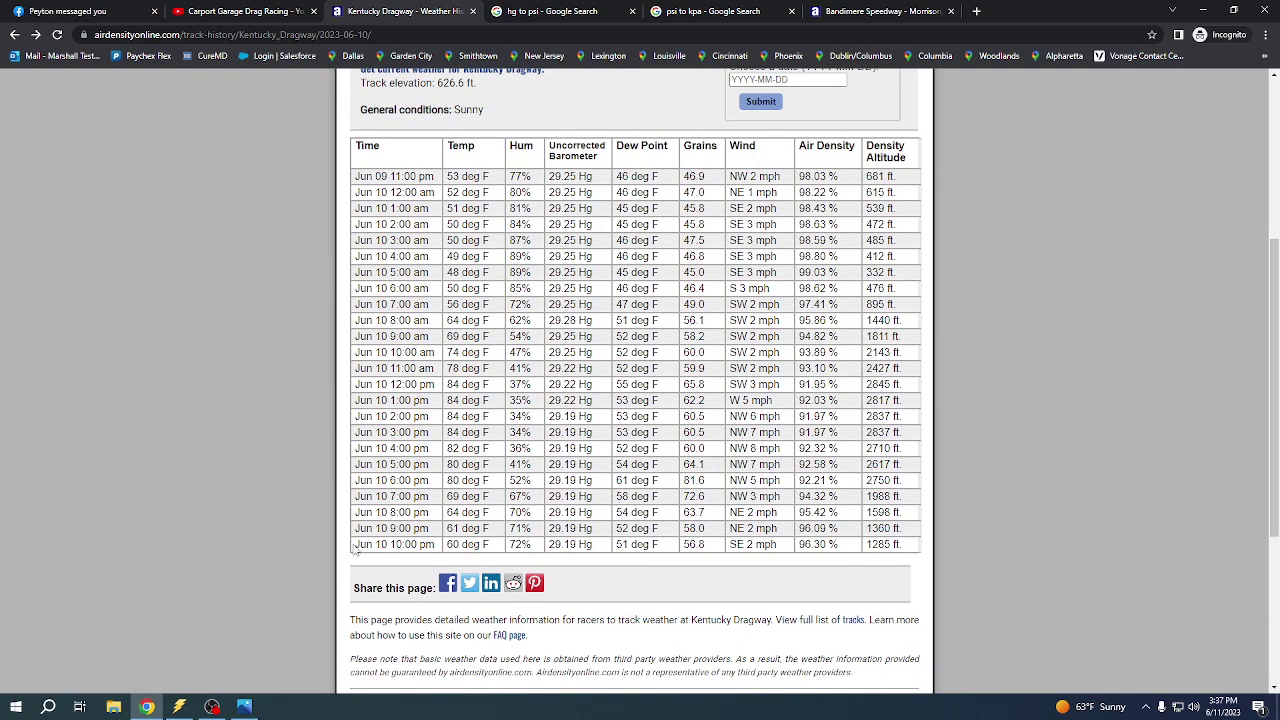
pyautogui.moveTo(353, 544); pyautogui.dragTo(905, 550)
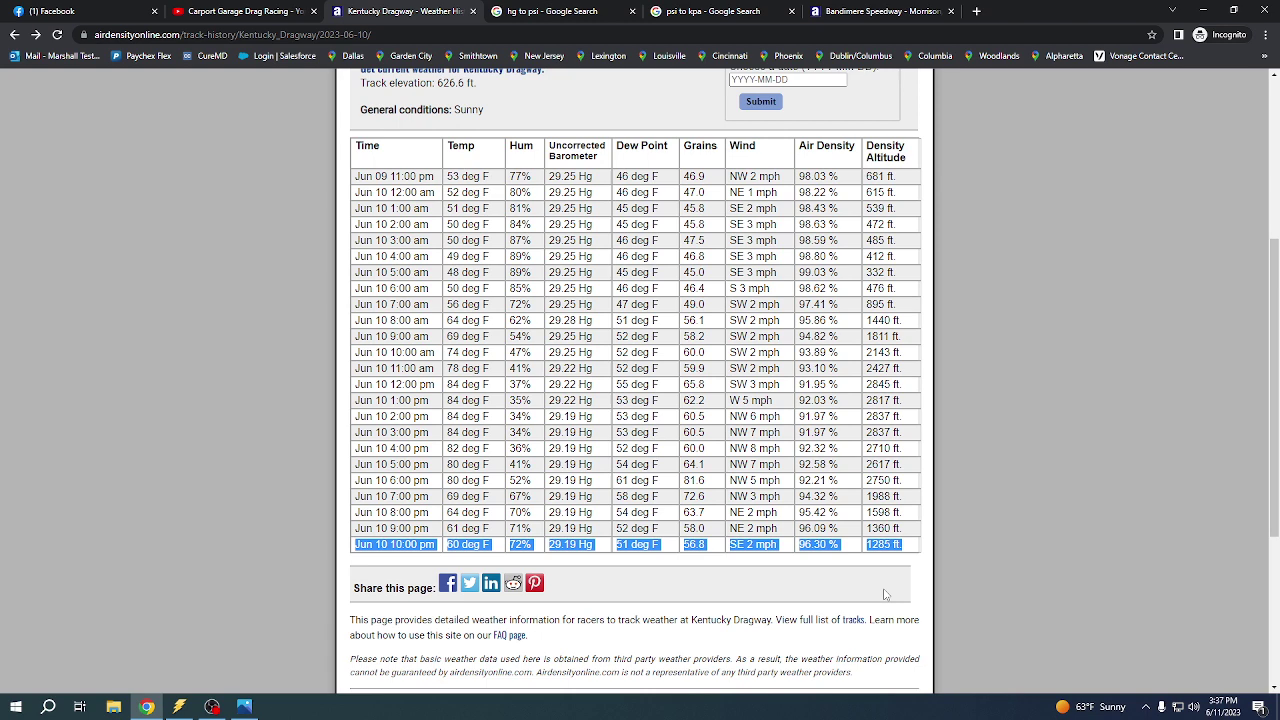
pyautogui.scroll(-1, 838, 605)
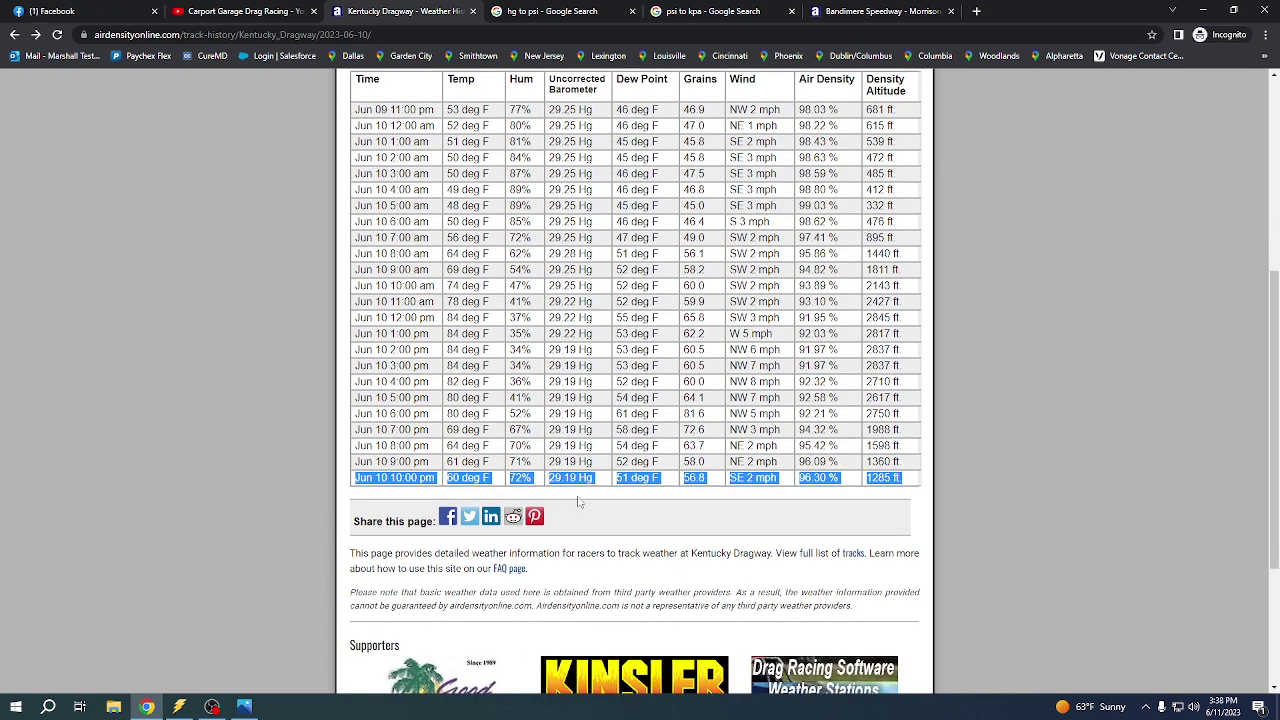
# - Convert the 10:00 pm barometer reading of 29.19 inches of mercury to psi in Google's pressure converter
pyautogui.click(534, 13)
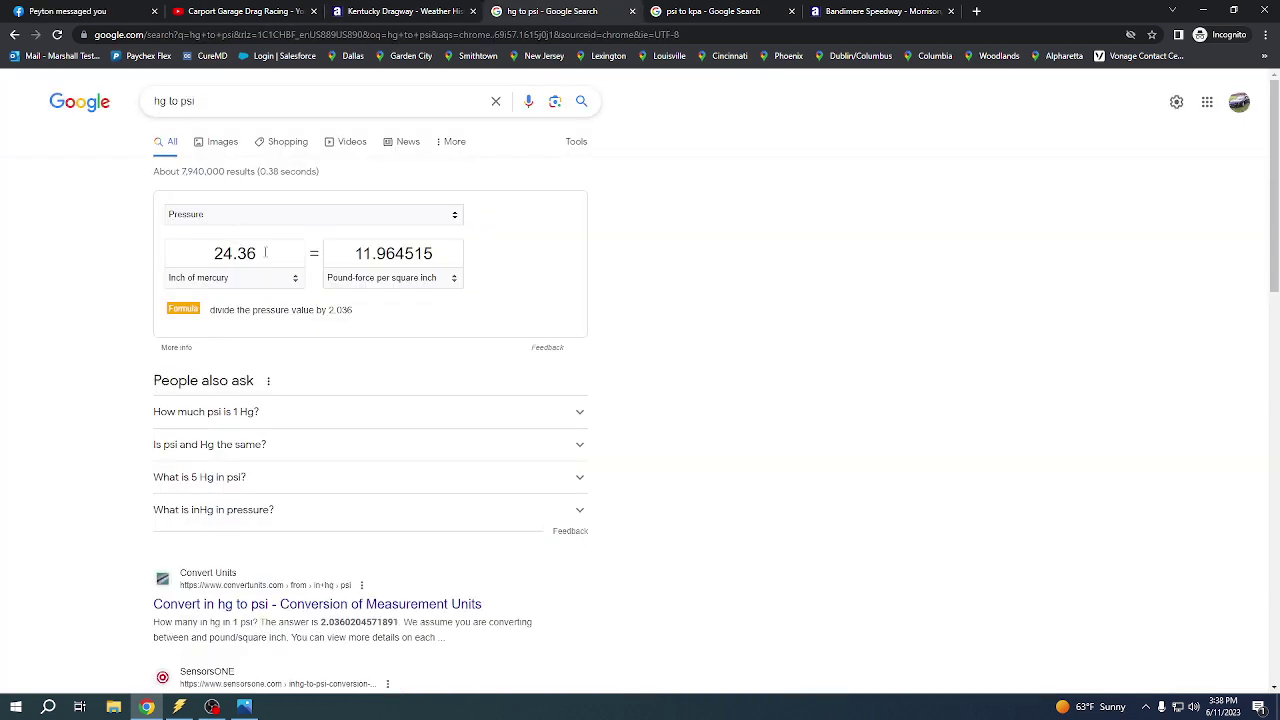
pyautogui.click(411, 13)
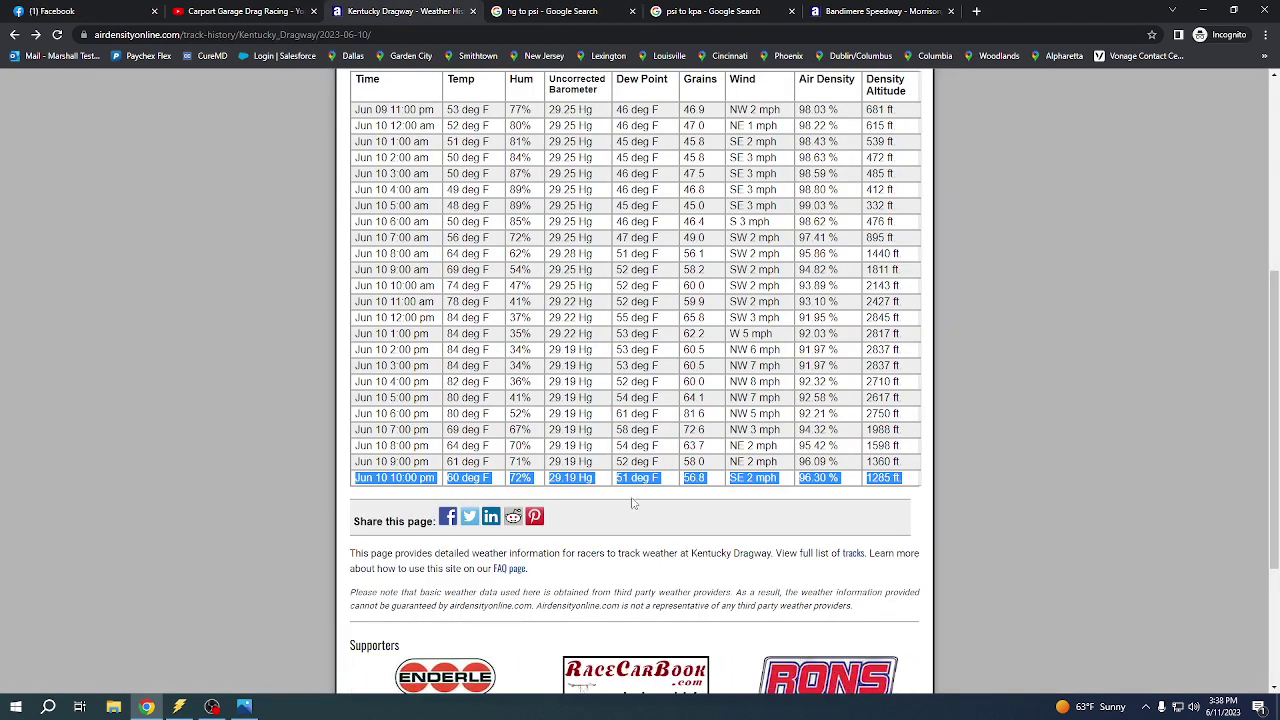
pyautogui.click(537, 13)
pyautogui.moveTo(254, 256); pyautogui.dragTo(155, 257)
pyautogui.write('29.19')
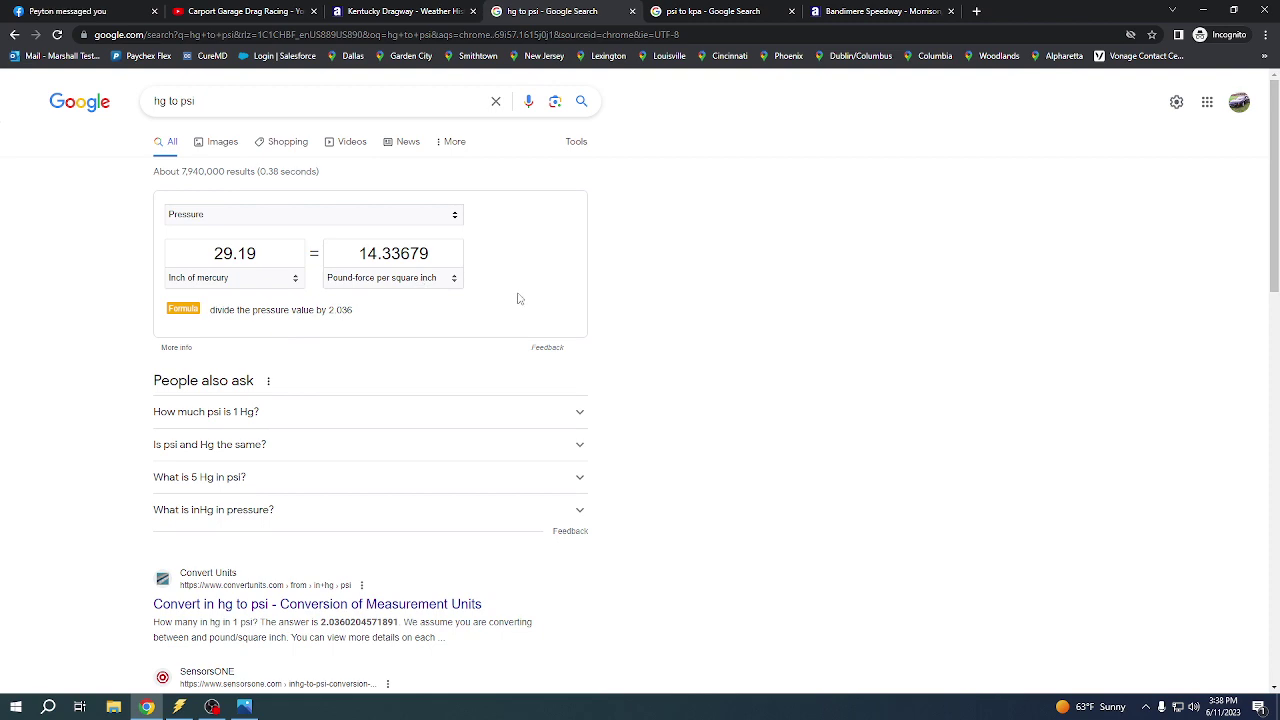
# - Highlight the density altitude of the Jun 10 10:00 pm row on the Kentucky Dragway weather page
pyautogui.click(364, 10)
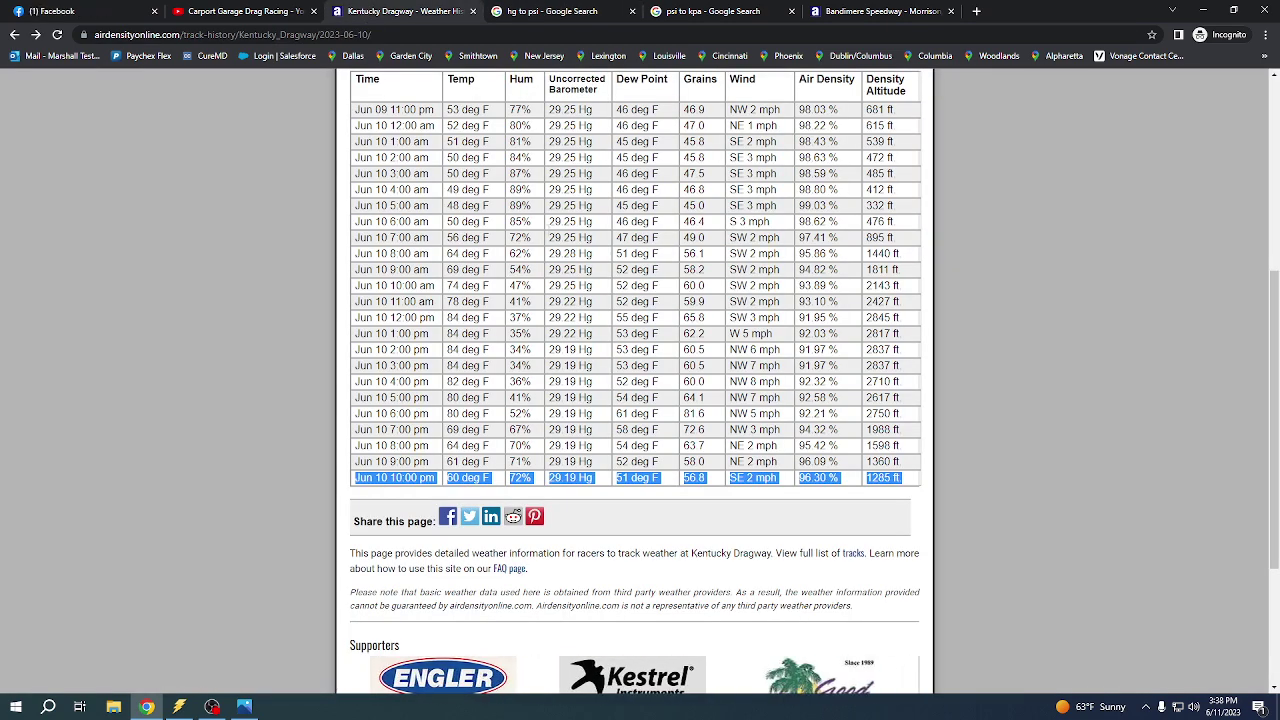
pyautogui.scroll(2, 868, 266)
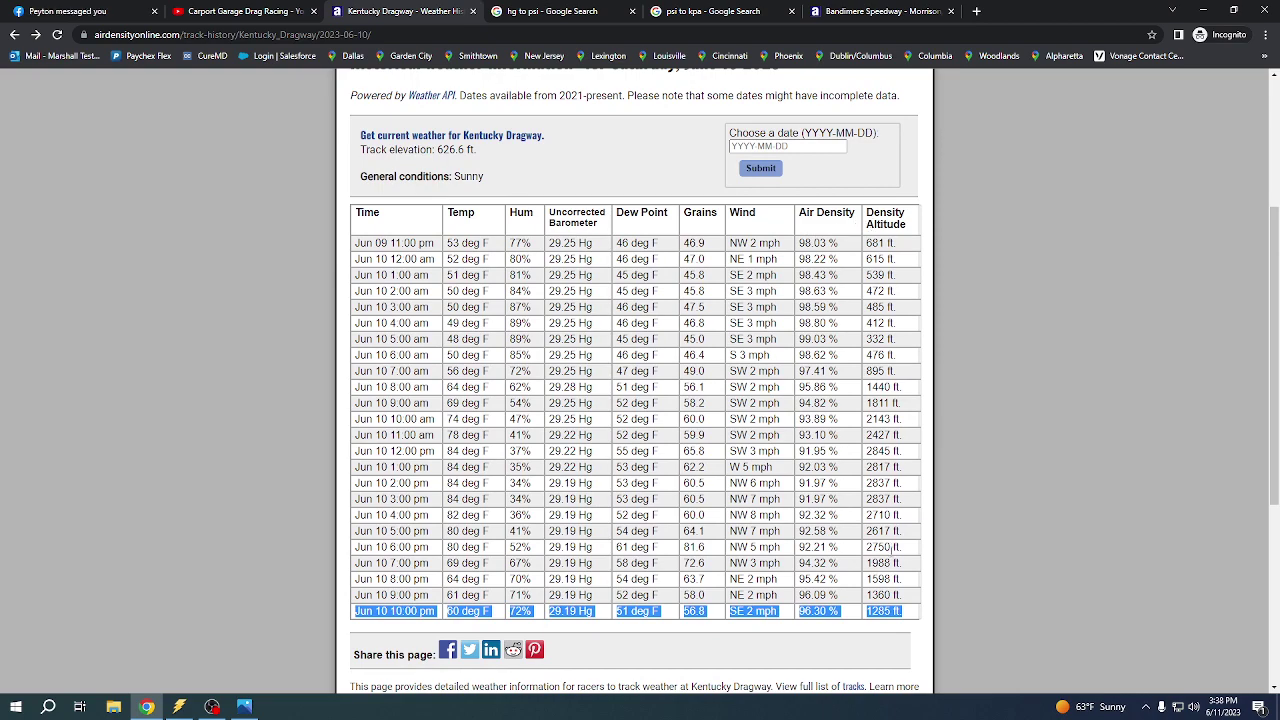
pyautogui.moveTo(905, 612); pyautogui.dragTo(866, 612)
pyautogui.scroll(3, 820, 471)
pyautogui.scroll(-3, 818, 471)
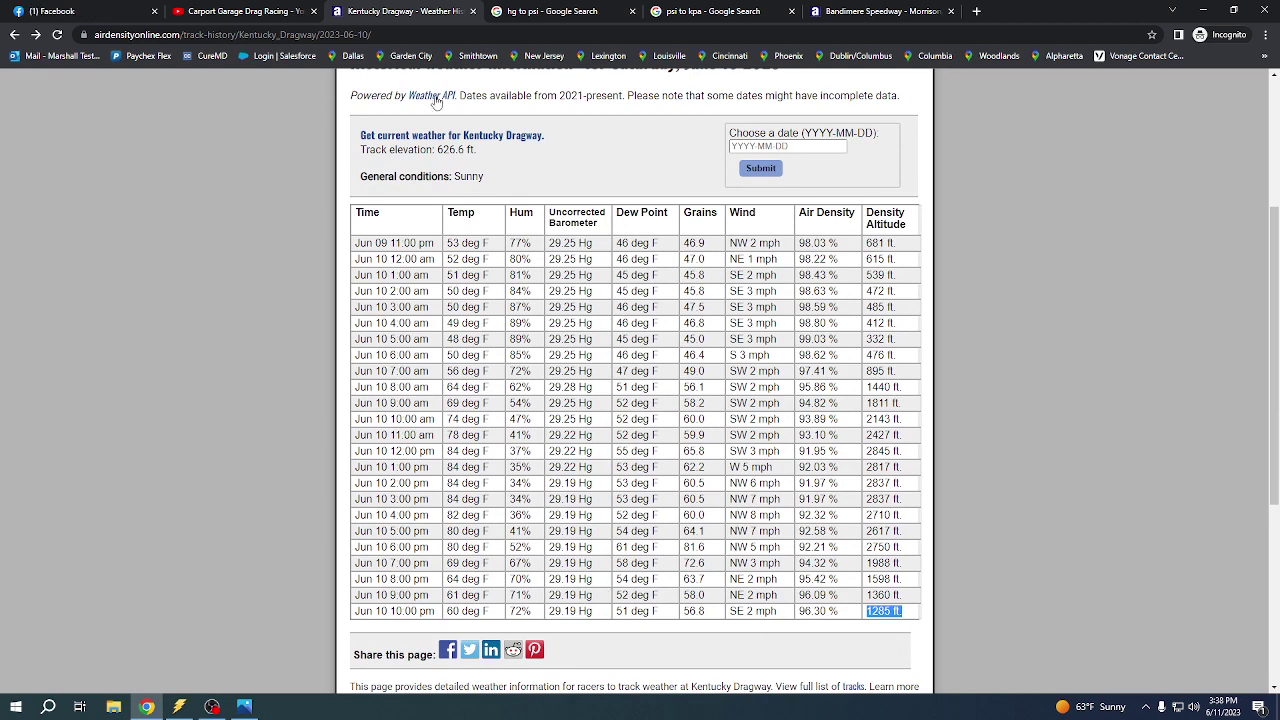
# - Compare the converter's inch of mercury input with the uncorrected barometer value in the 10:00 pm weather row
pyautogui.click(541, 12)
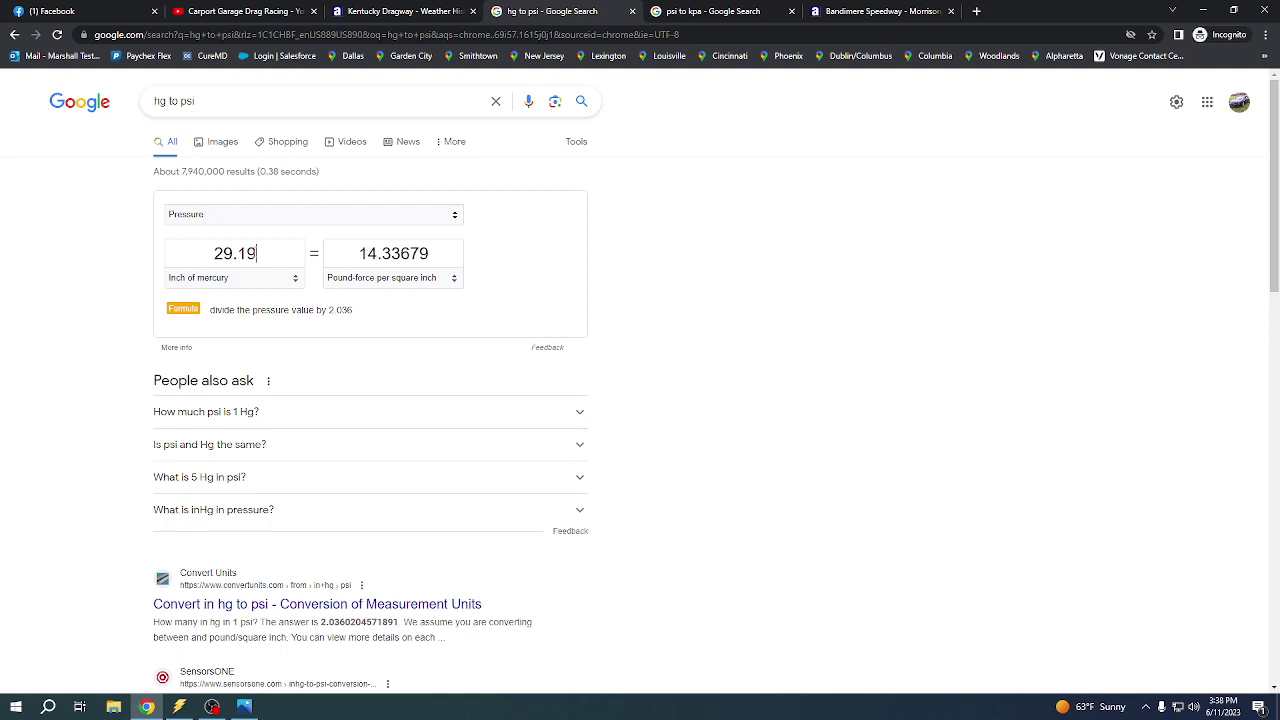
pyautogui.moveTo(256, 254); pyautogui.dragTo(86, 257)
pyautogui.click(378, 14)
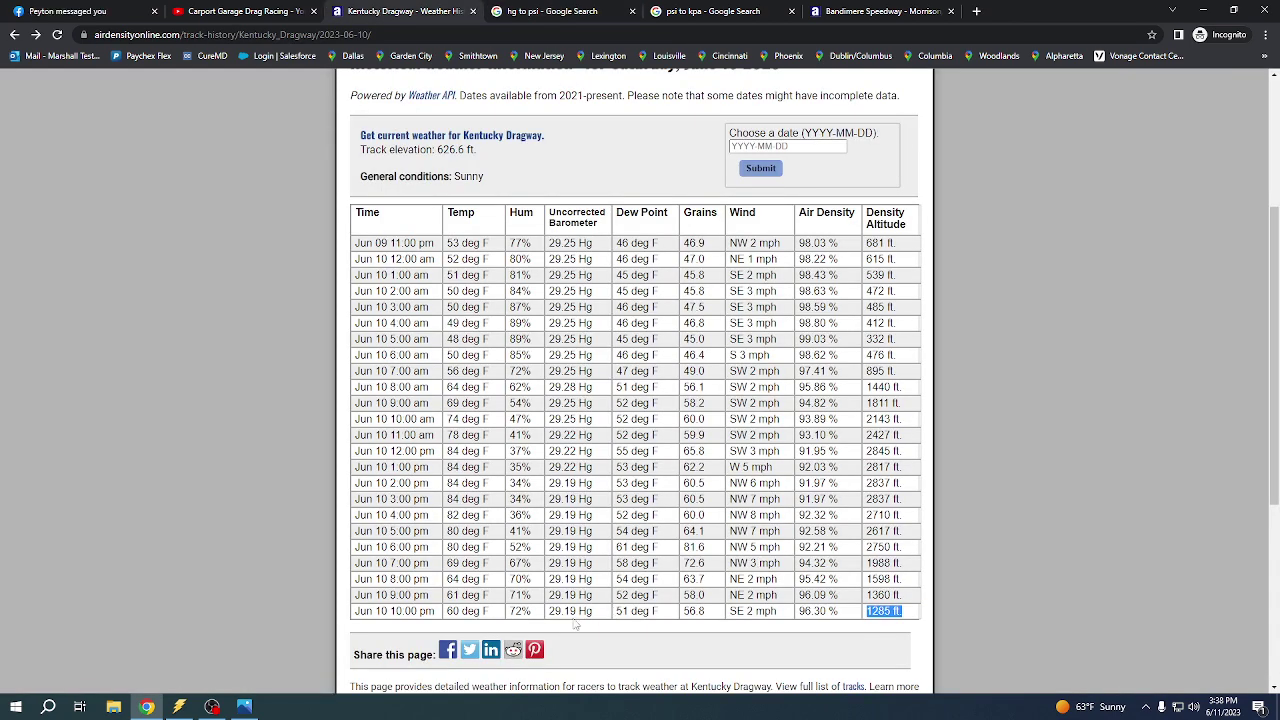
pyautogui.moveTo(600, 616); pyautogui.dragTo(543, 622)
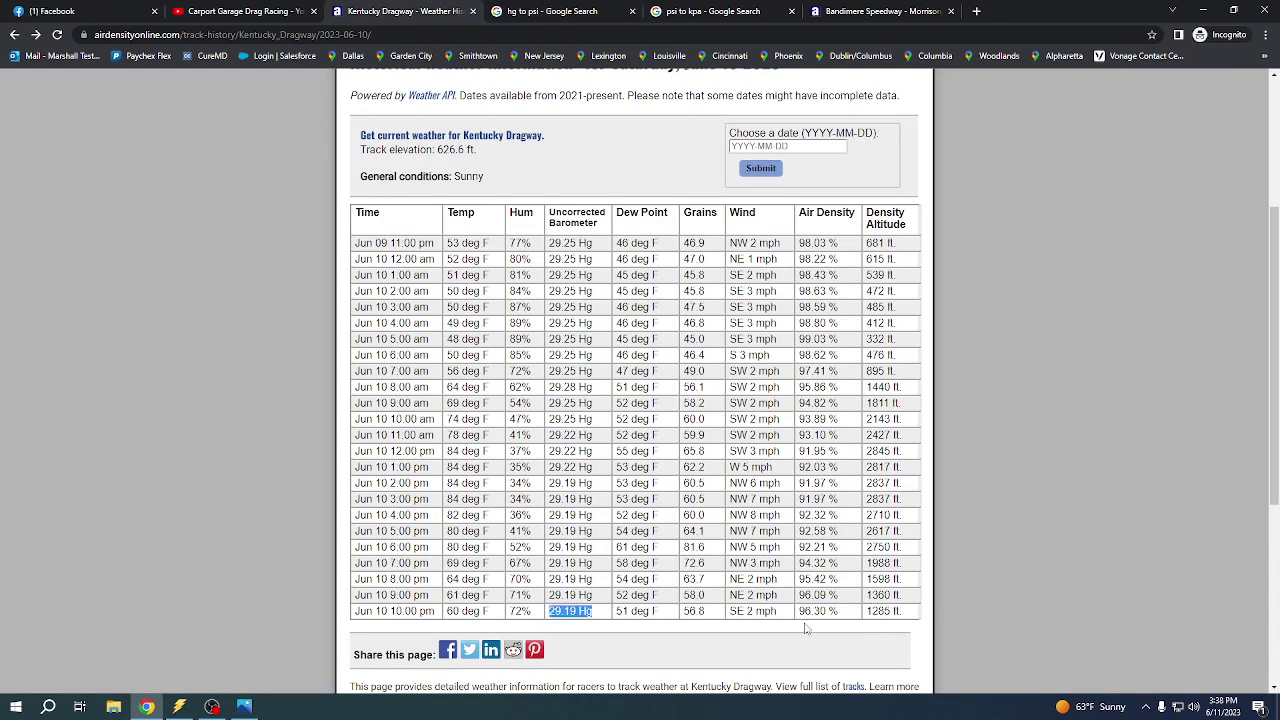
pyautogui.click(525, 12)
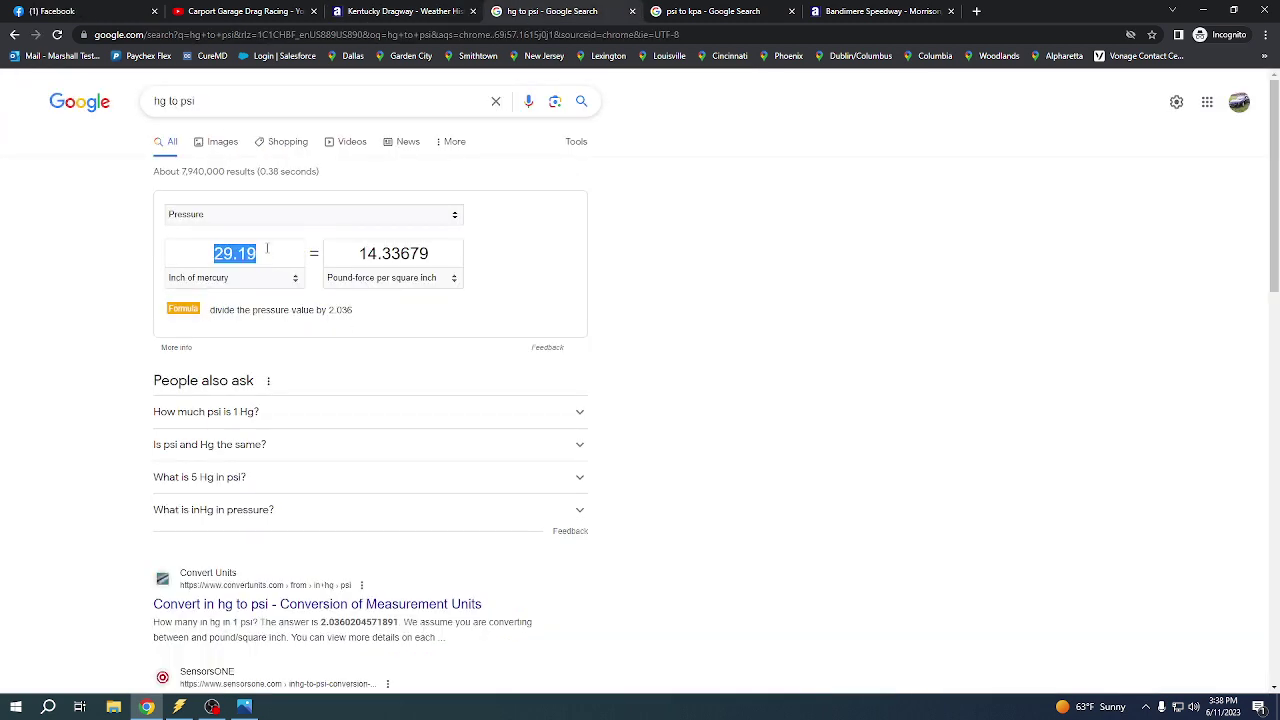
# - Open the Calculator app, shift its window slightly, and return to the hg to psi converter
pyautogui.click(16, 707)
pyautogui.click(93, 626)
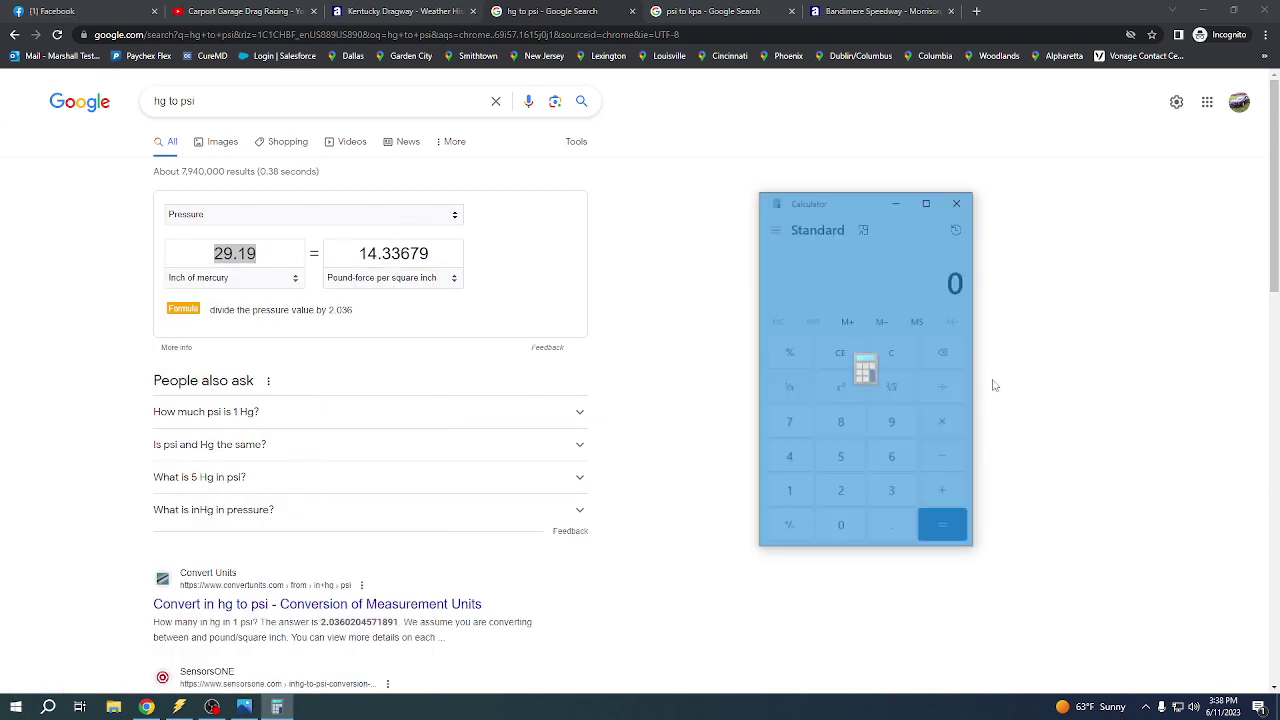
pyautogui.moveTo(847, 205); pyautogui.dragTo(849, 223)
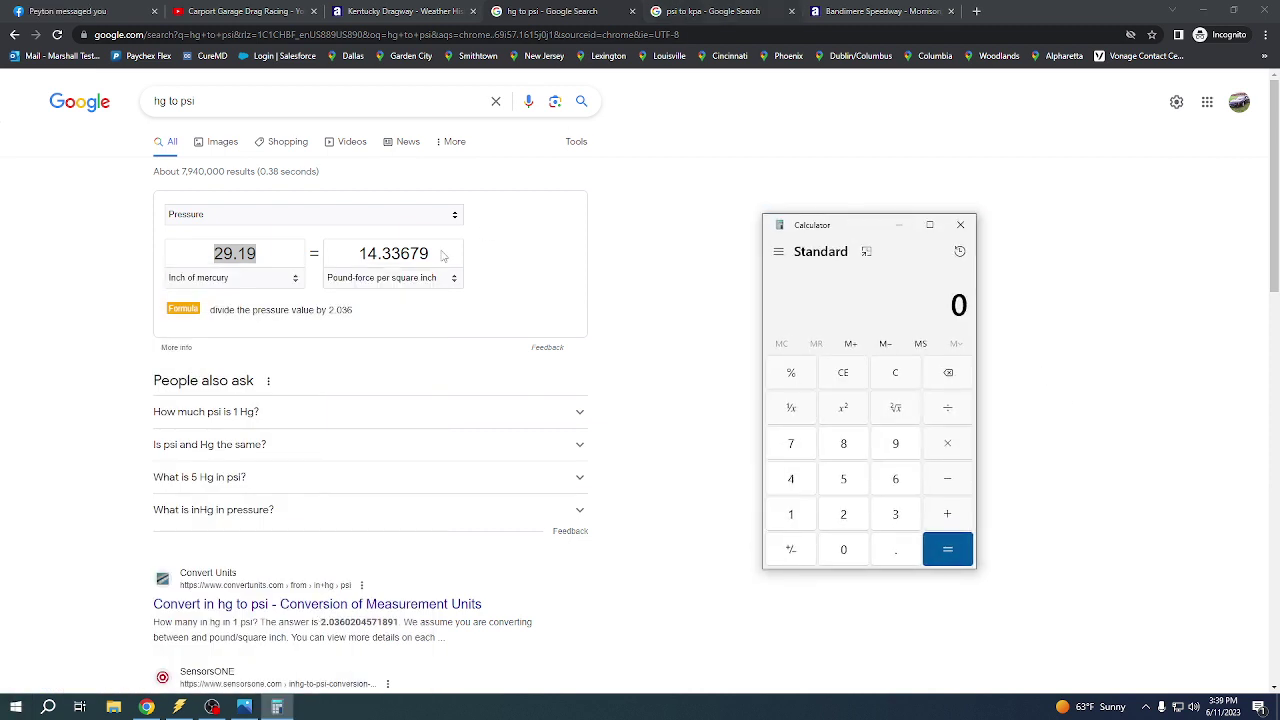
pyautogui.click(121, 288)
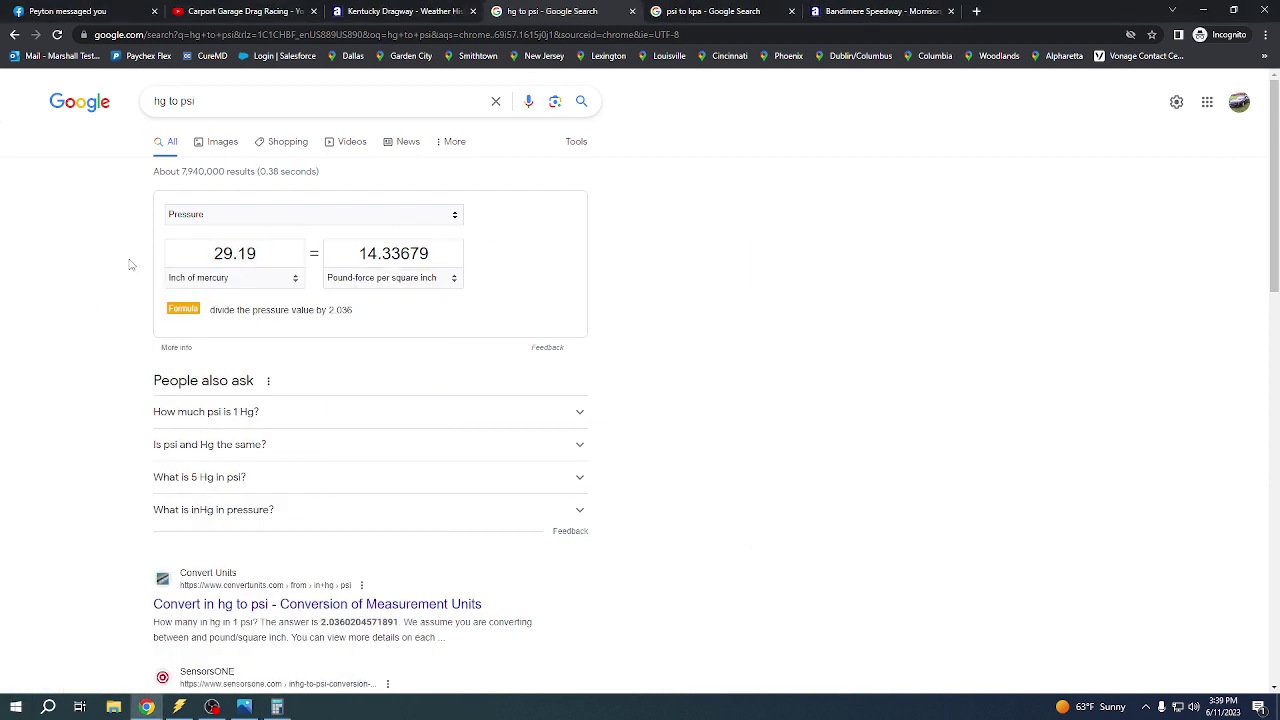
# - Enter 155 as the kilopascal value in the psi to kPa converter
pyautogui.click(712, 14)
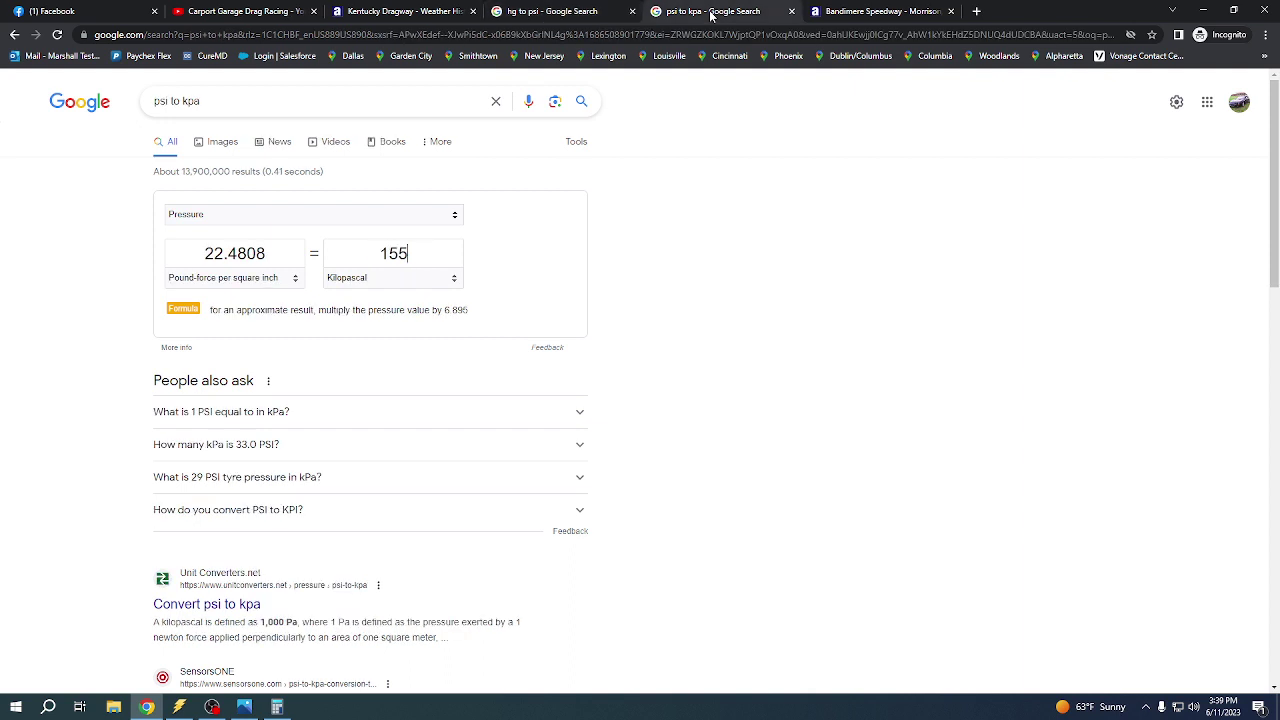
pyautogui.moveTo(415, 255); pyautogui.dragTo(376, 256)
pyautogui.click(420, 256)
pyautogui.doubleClick(398, 256)
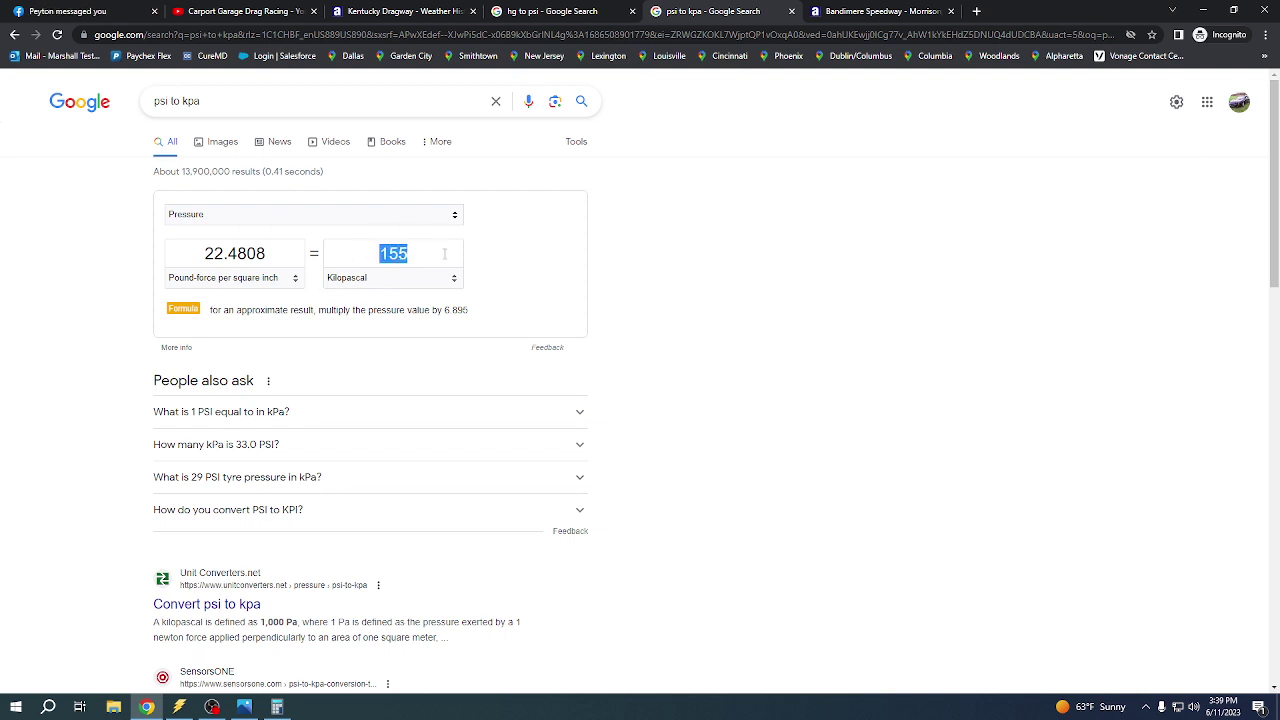
pyautogui.click(430, 250)
pyautogui.doubleClick(430, 250)
pyautogui.write('155')
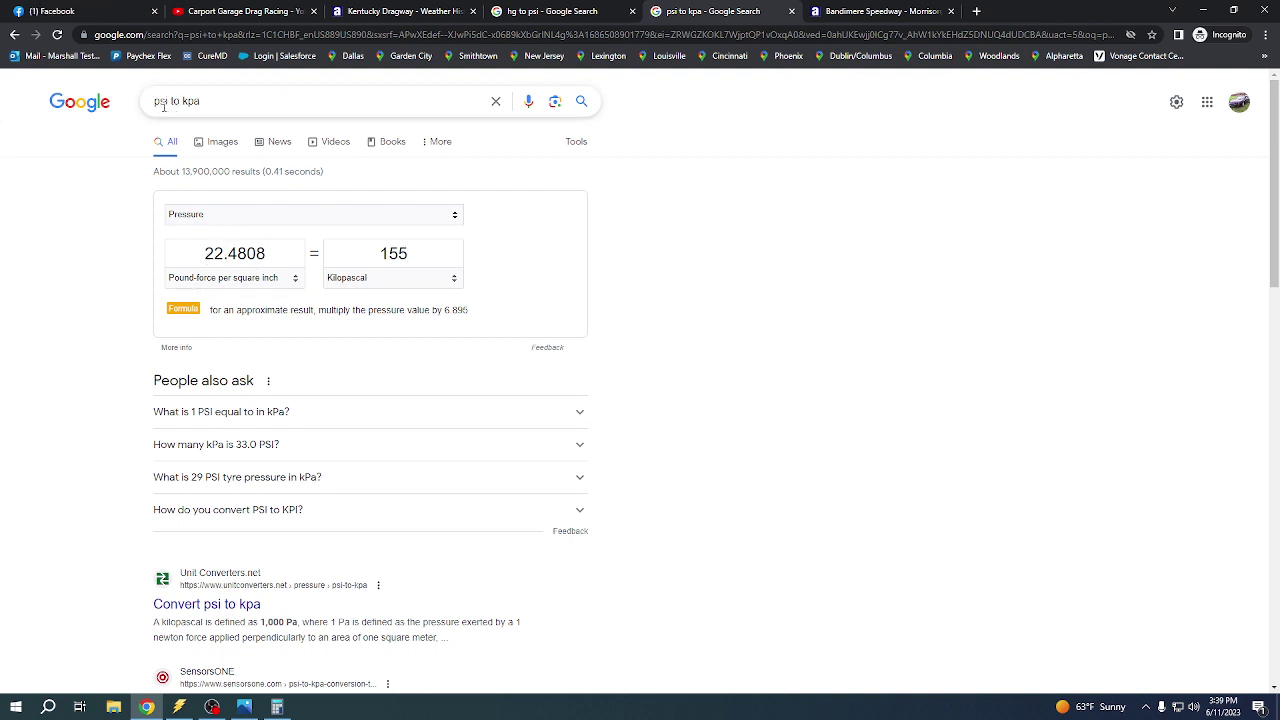
# - Search Google for "kpa to psi" and convert 155 kilopascals to psi
pyautogui.moveTo(208, 101); pyautogui.dragTo(150, 103)
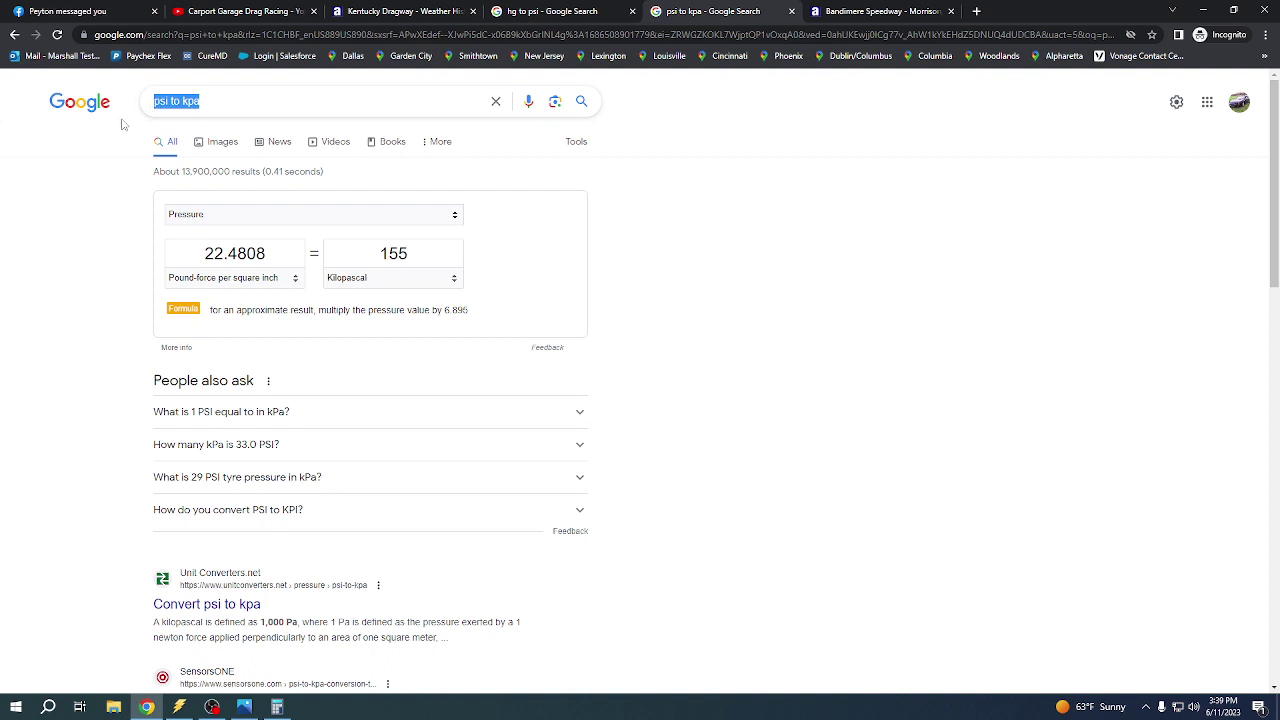
pyautogui.write('kpa t')
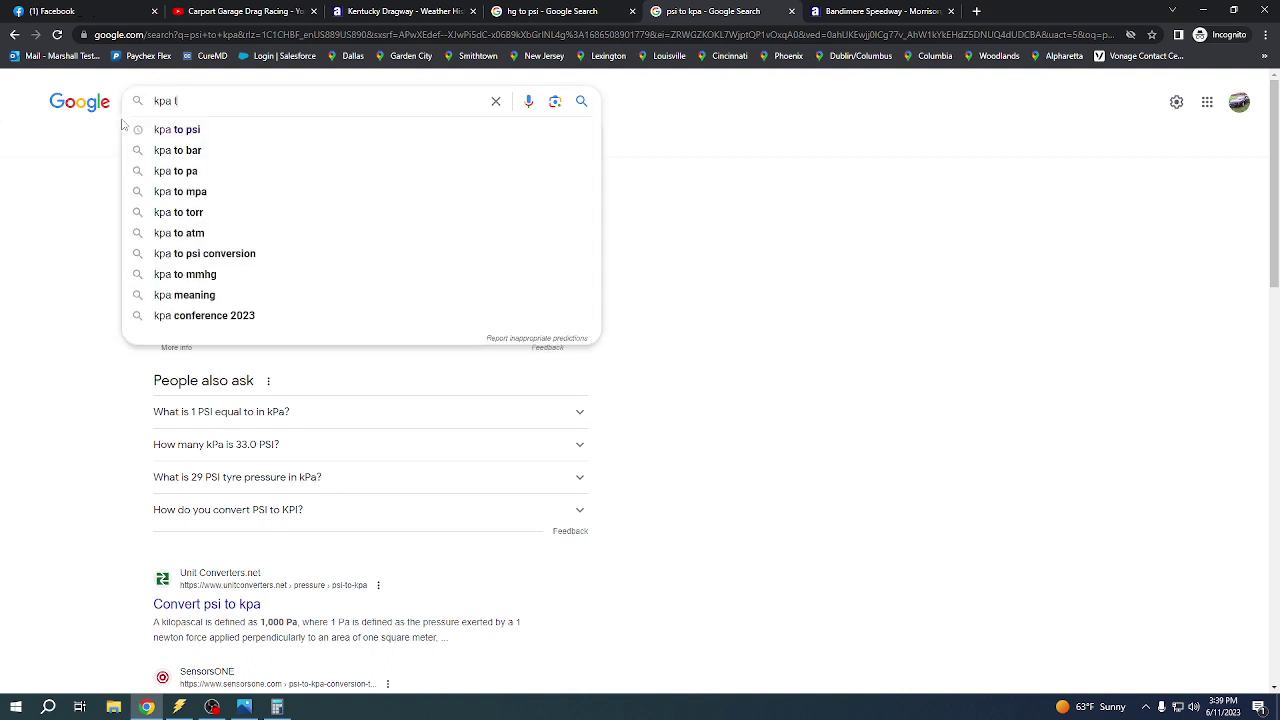
pyautogui.write('o psi')
pyautogui.press('Return')
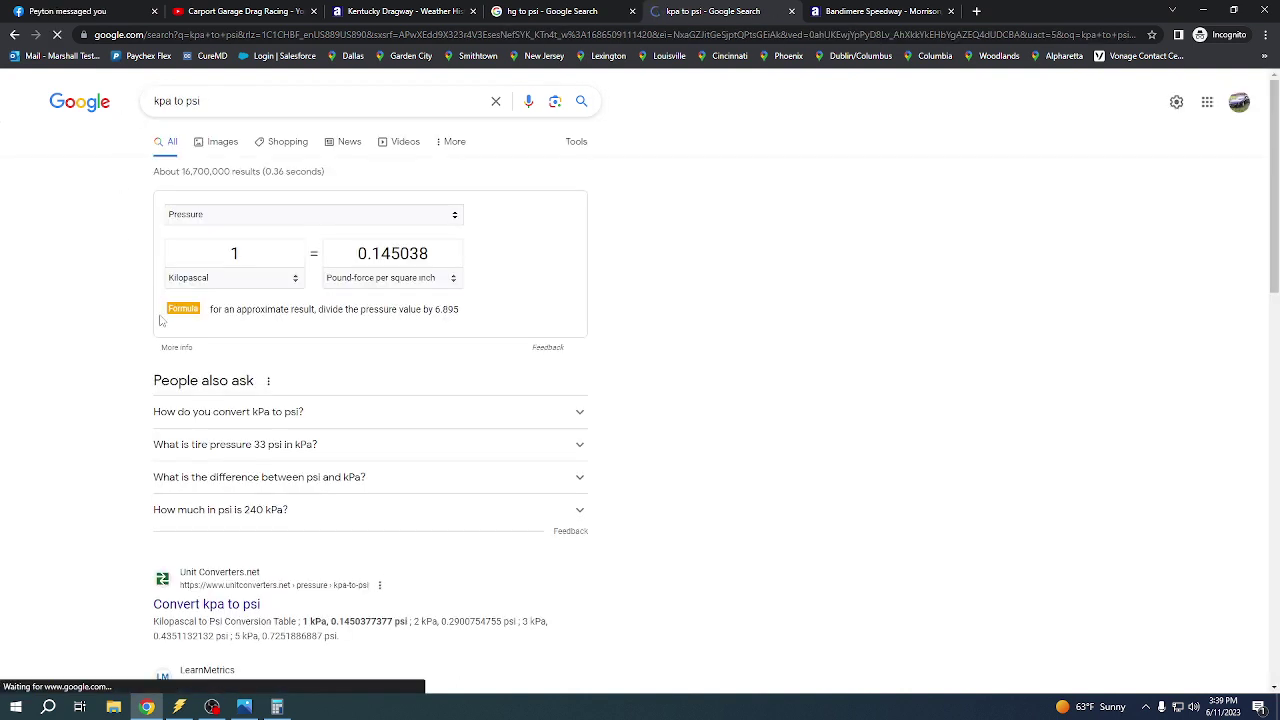
pyautogui.click(178, 260)
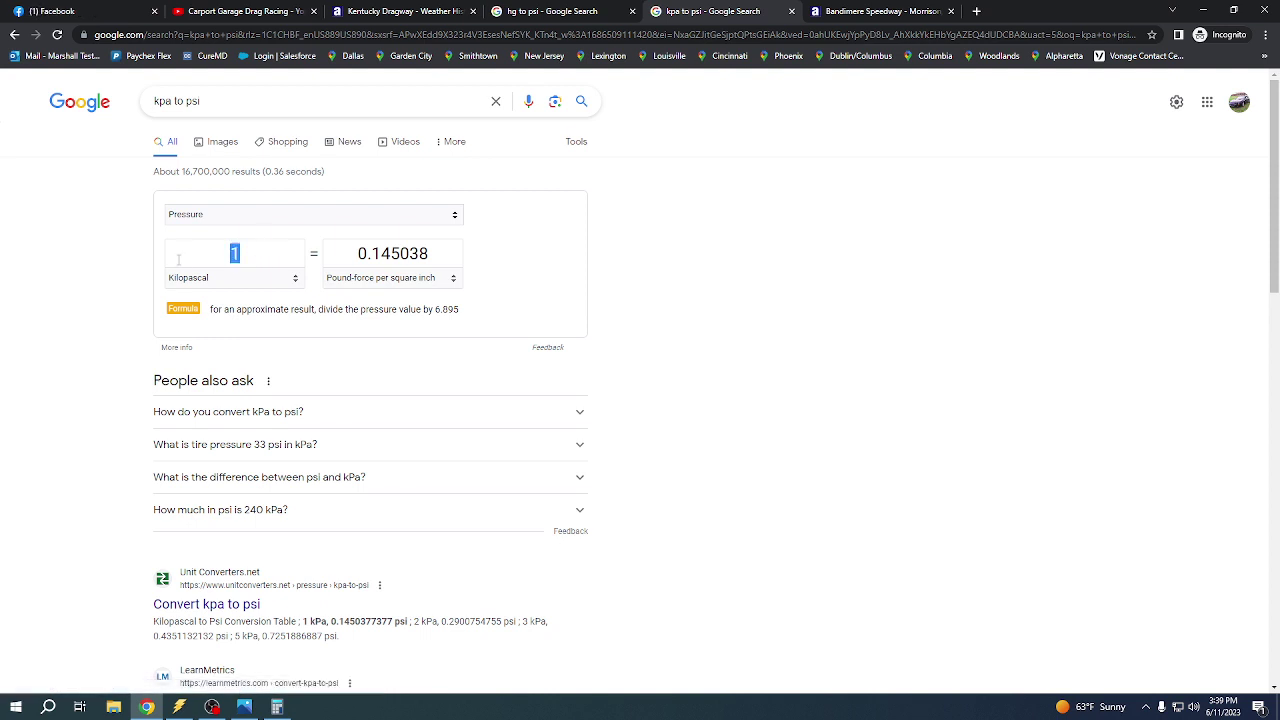
pyautogui.write('155')
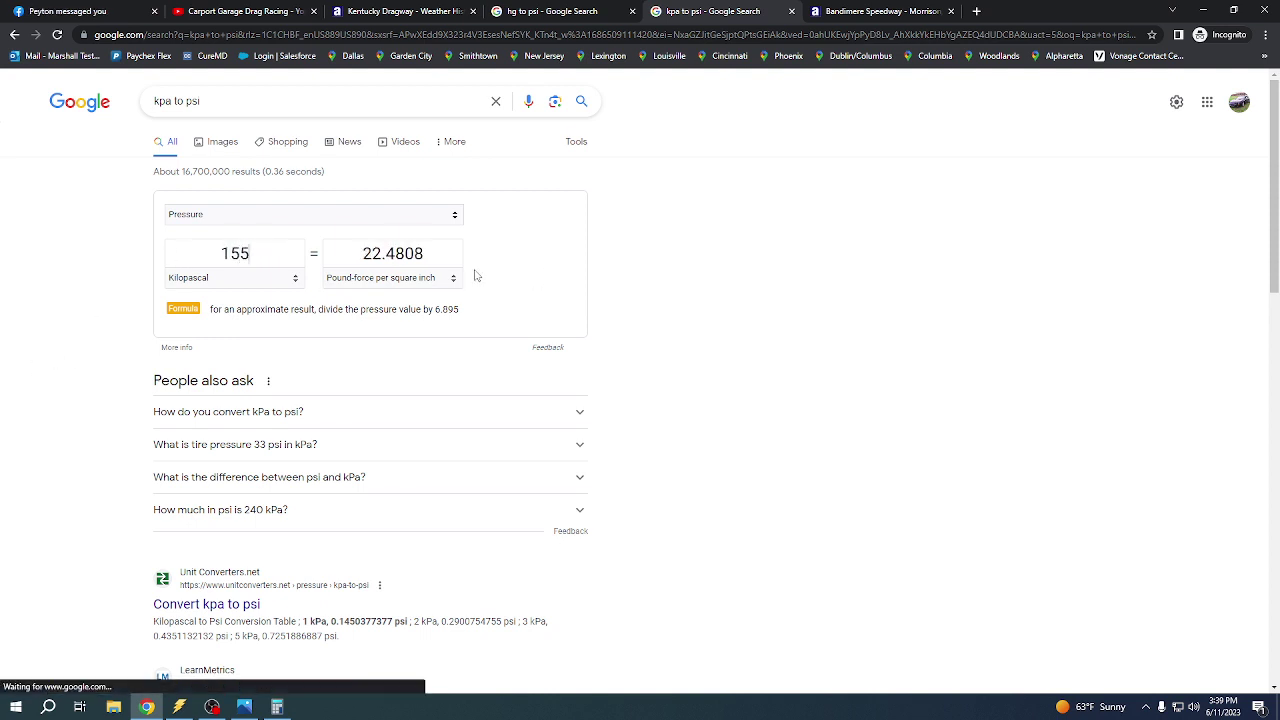
# - Switch to the Calculator and start a subtraction from 22.48
pyautogui.click(277, 707)
pyautogui.click(843, 514)
pyautogui.click(843, 514)
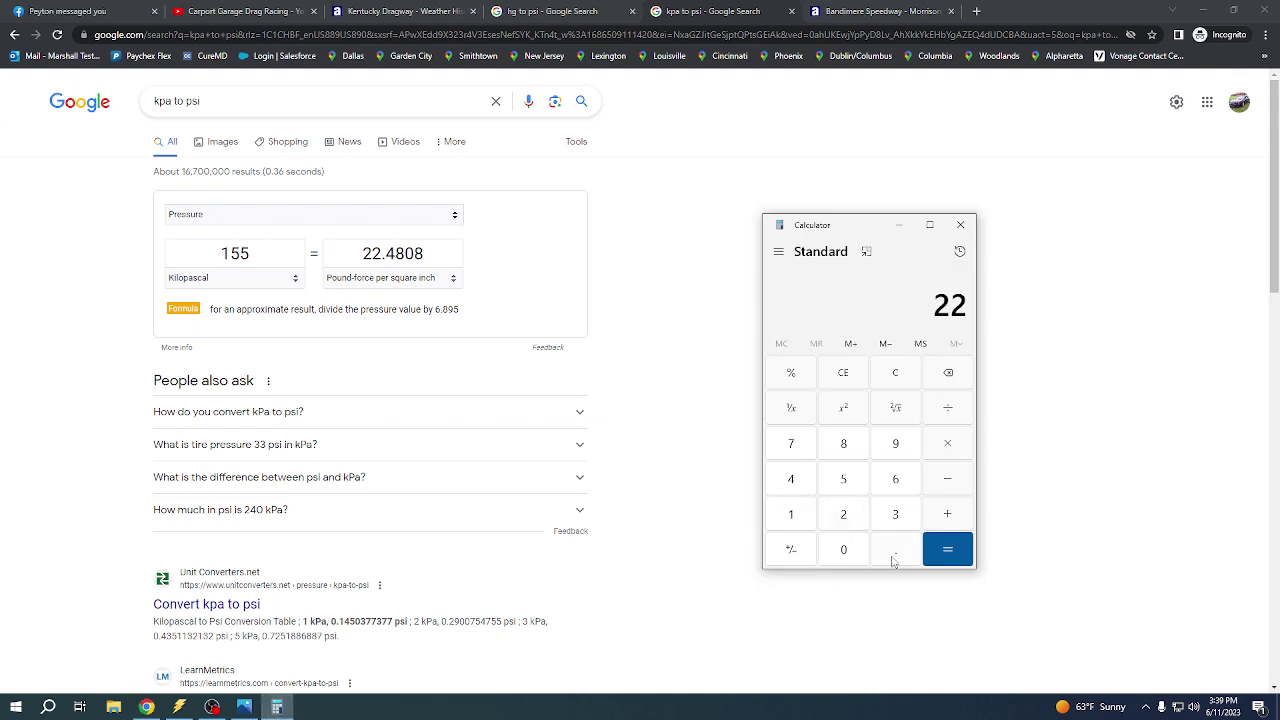
pyautogui.click(894, 552)
pyautogui.click(791, 481)
pyautogui.click(844, 446)
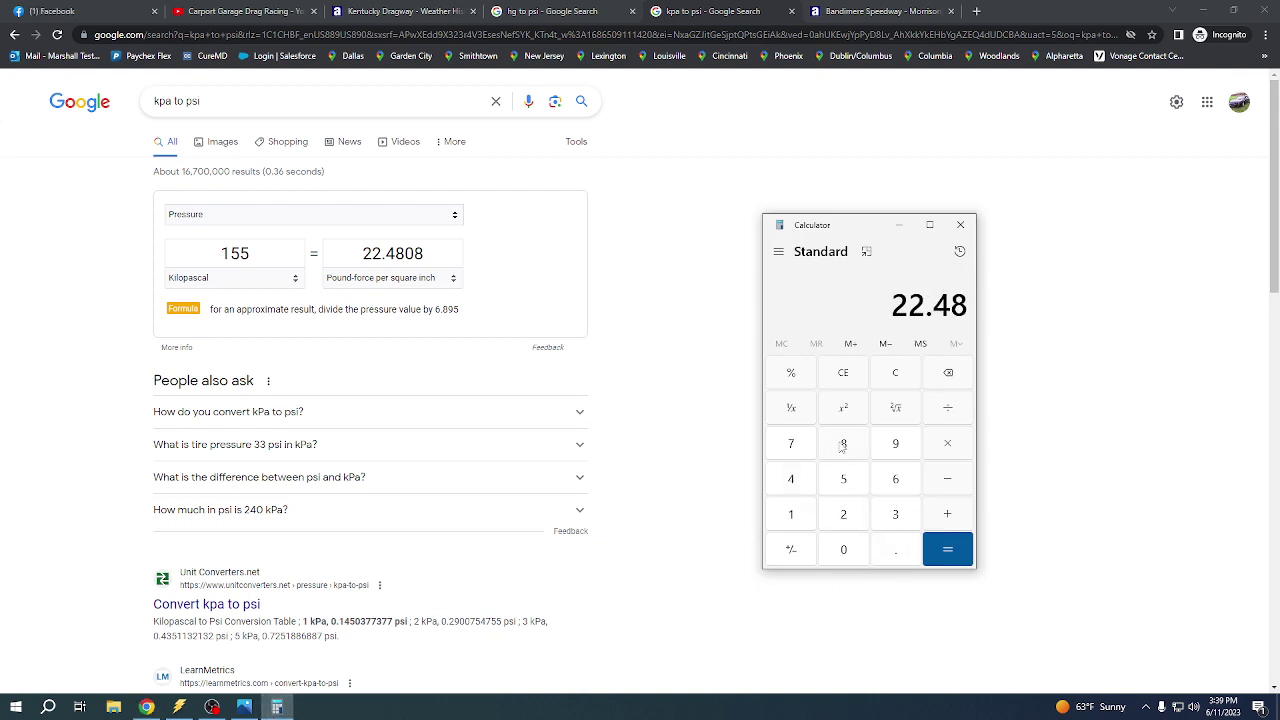
pyautogui.click(950, 480)
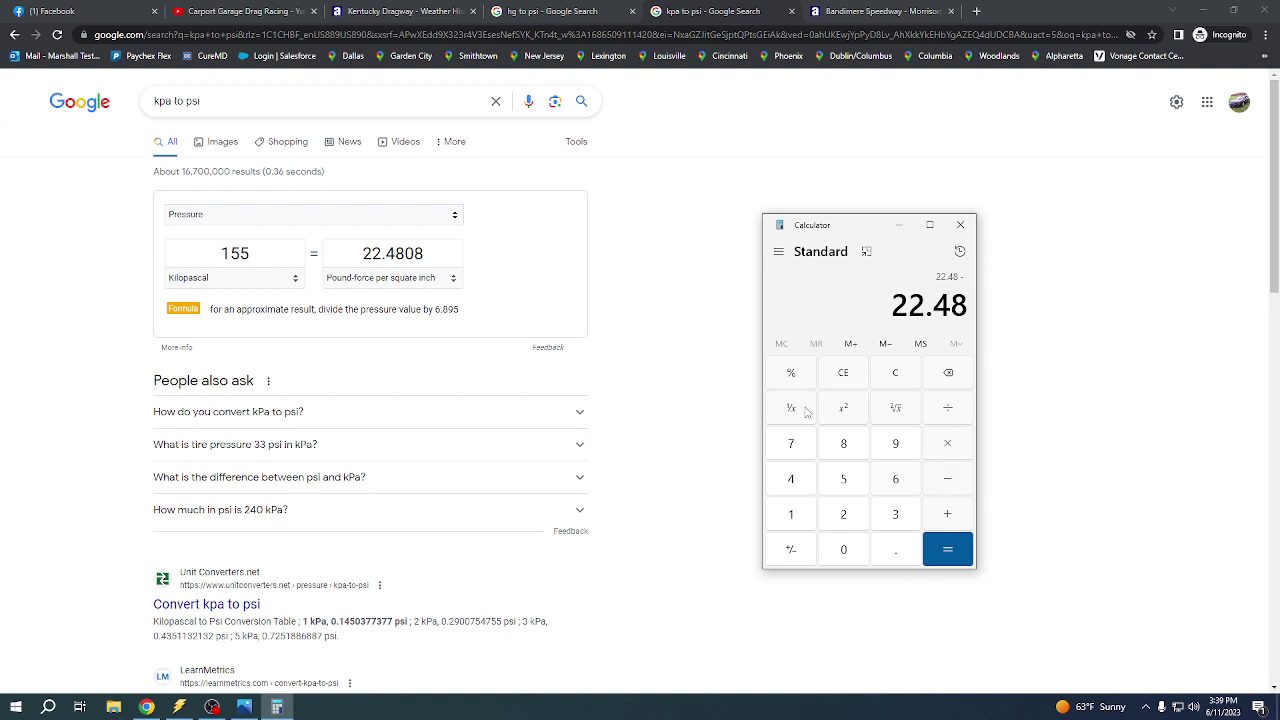
# - Check the barometric pressure in the hg to psi converter and subtract 14.33 in the Calculator
pyautogui.click(548, 12)
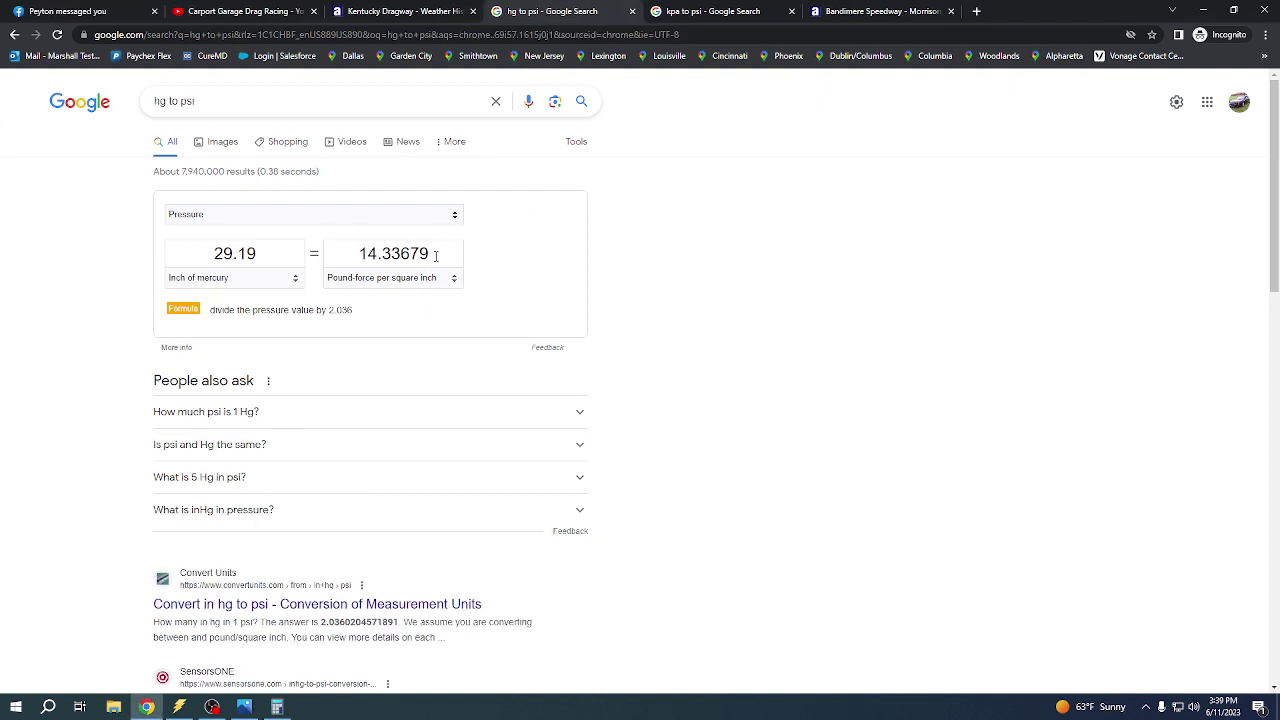
pyautogui.click(280, 709)
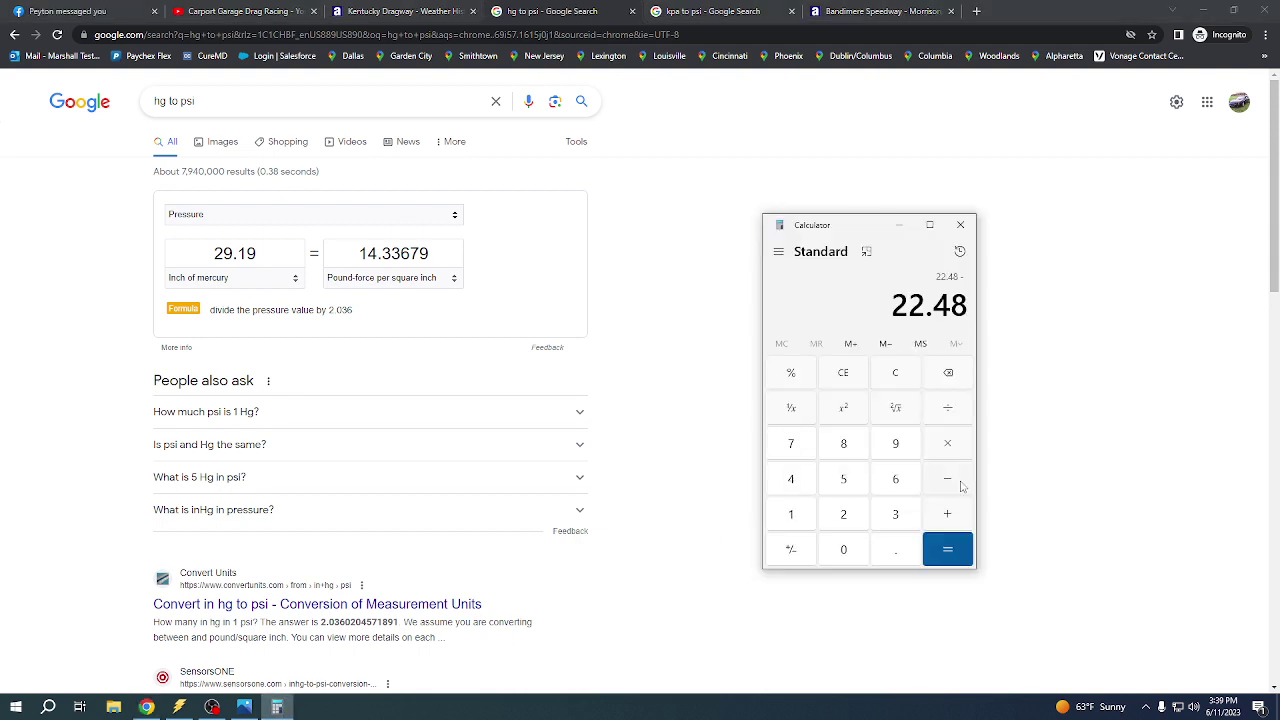
pyautogui.click(791, 514)
pyautogui.click(791, 479)
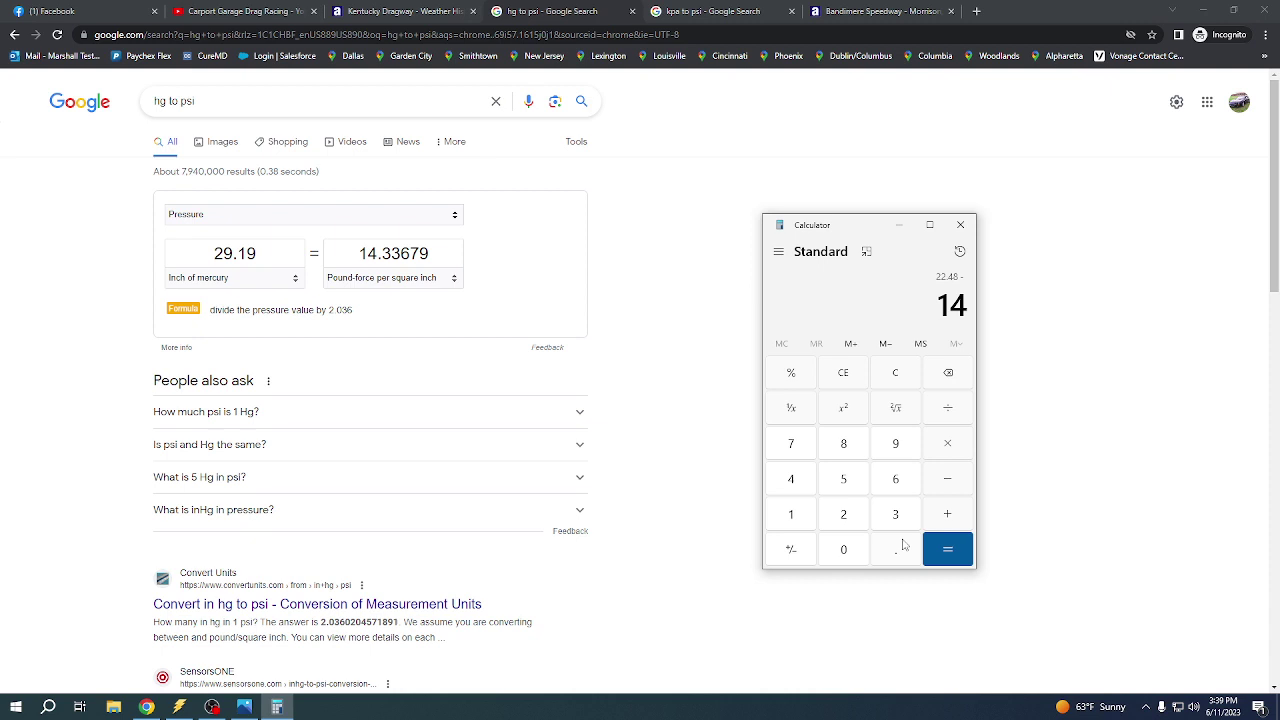
pyautogui.click(897, 549)
pyautogui.doubleClick(897, 514)
pyautogui.click(942, 548)
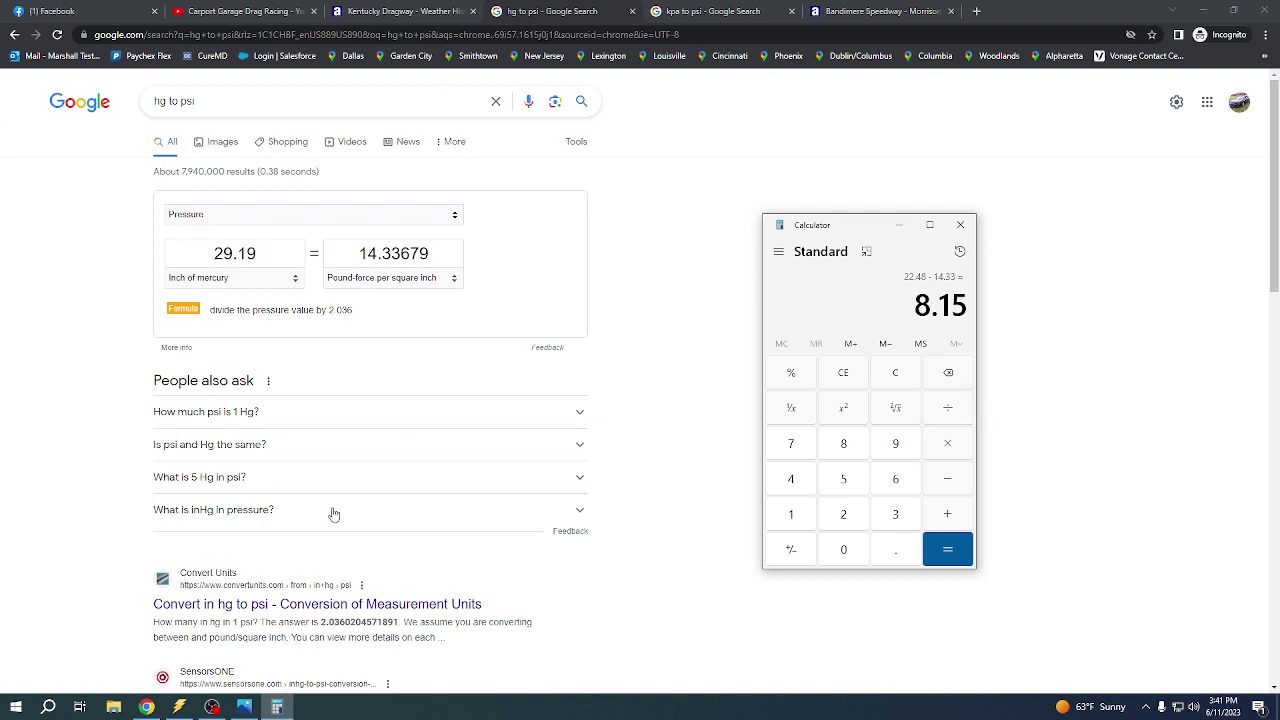
pyautogui.click(190, 709)
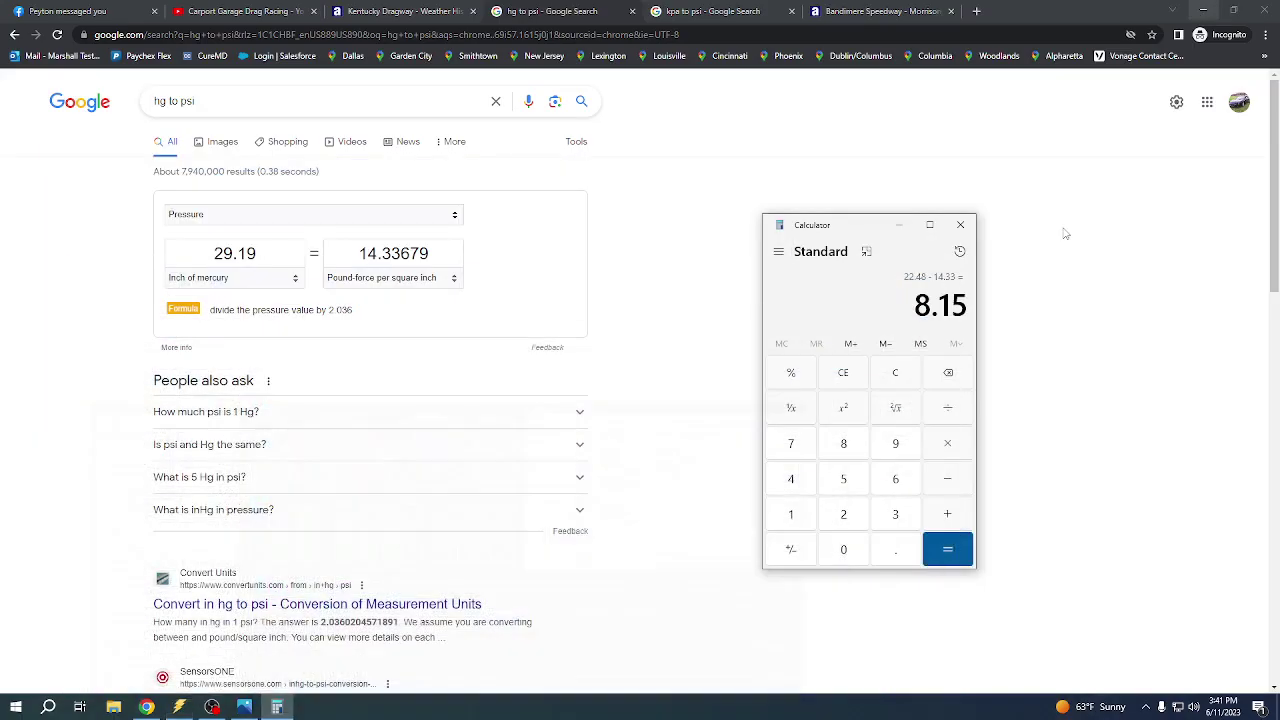
pyautogui.click(1203, 7)
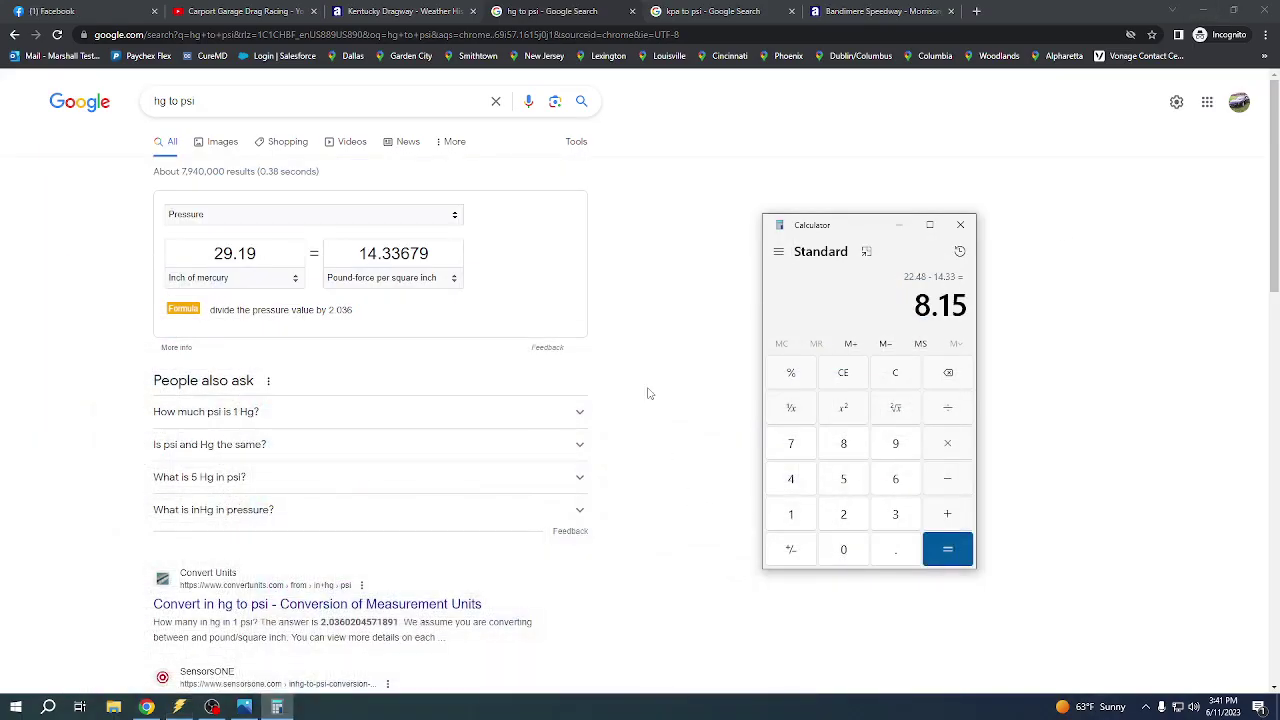